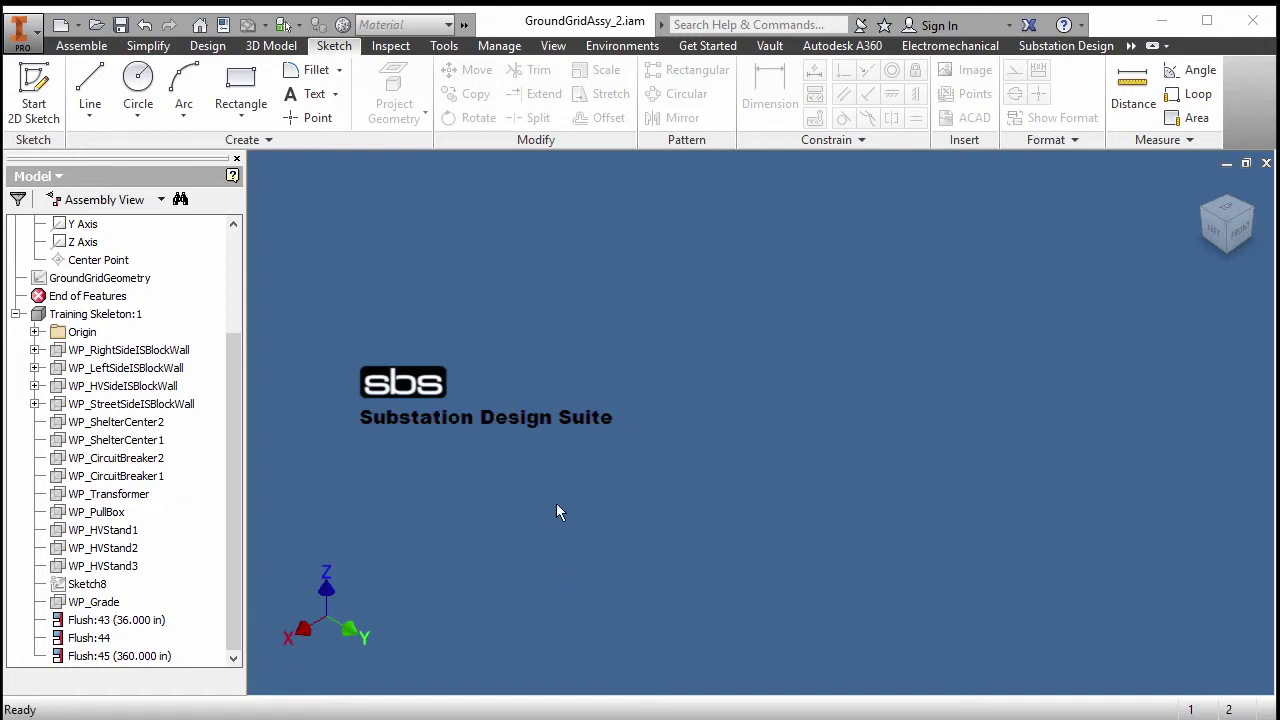
# Create a sketch on the assembly's XY plane, place the rectangular grid geometry in it, and hide the finished sketch.
pyautogui.moveTo(234, 438); pyautogui.dragTo(229, 312)
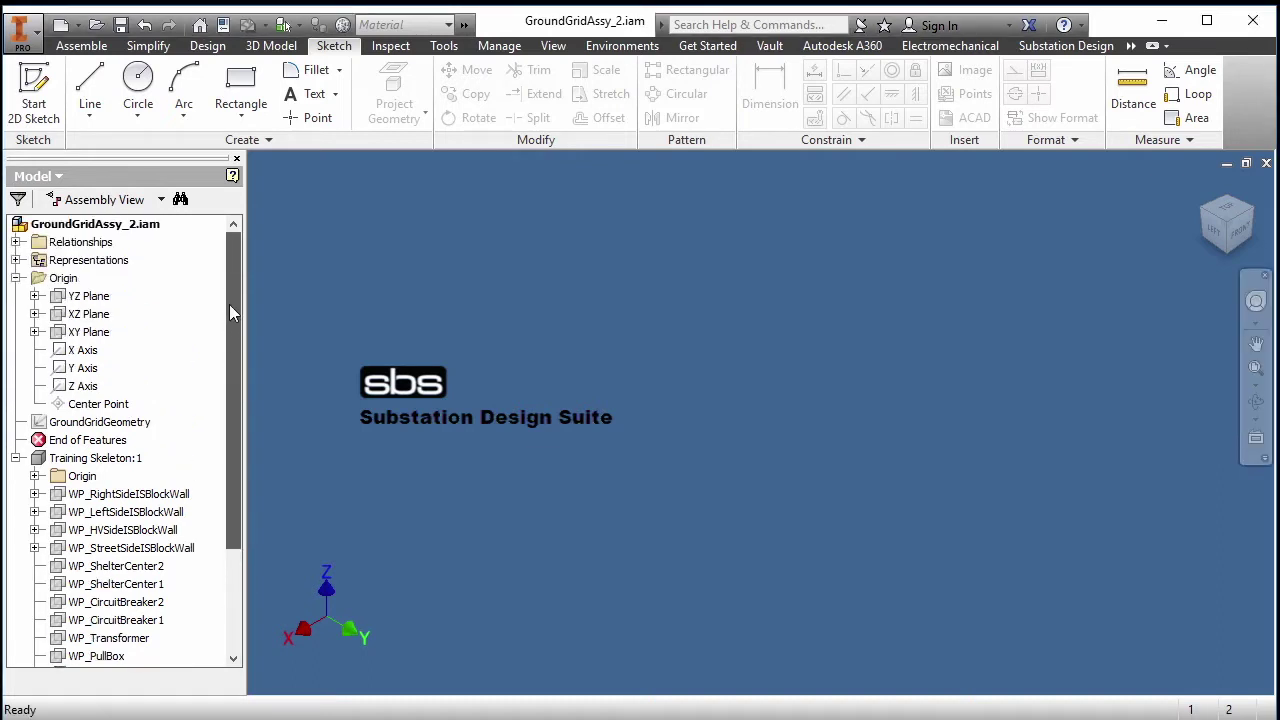
pyautogui.click(98, 335)
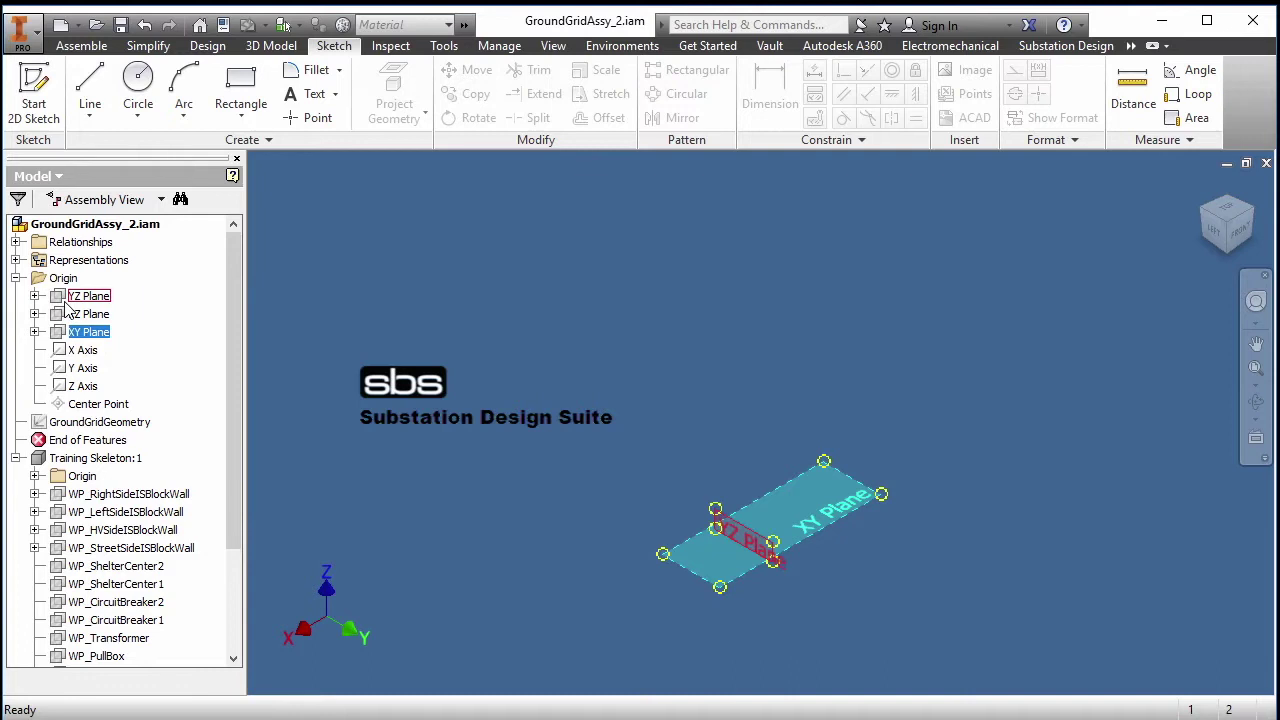
pyautogui.click(38, 95)
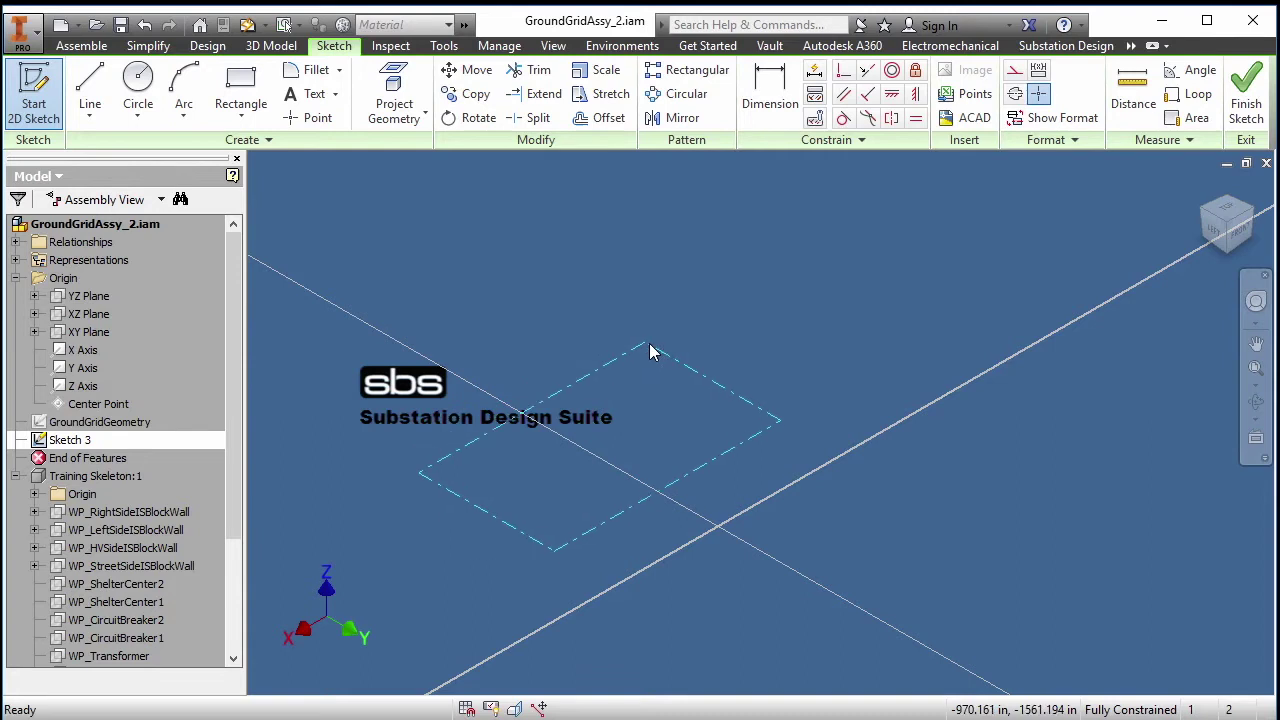
pyautogui.click(779, 398)
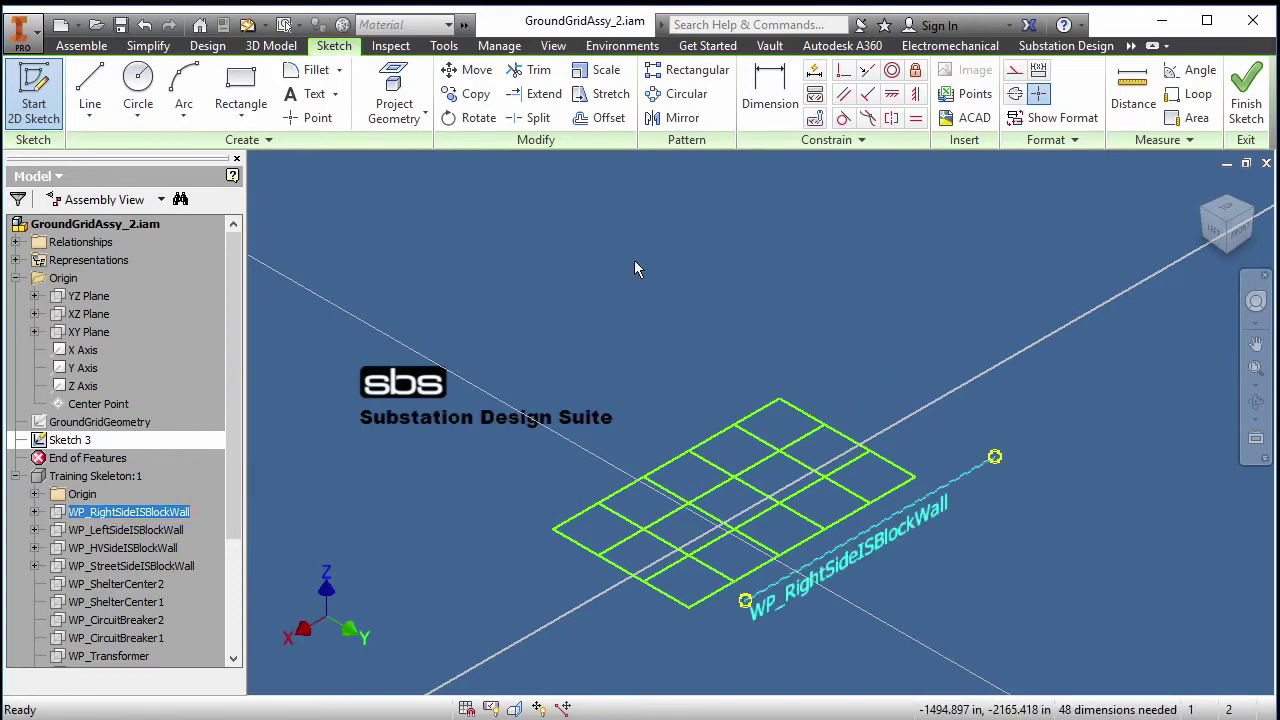
pyautogui.click(1246, 100)
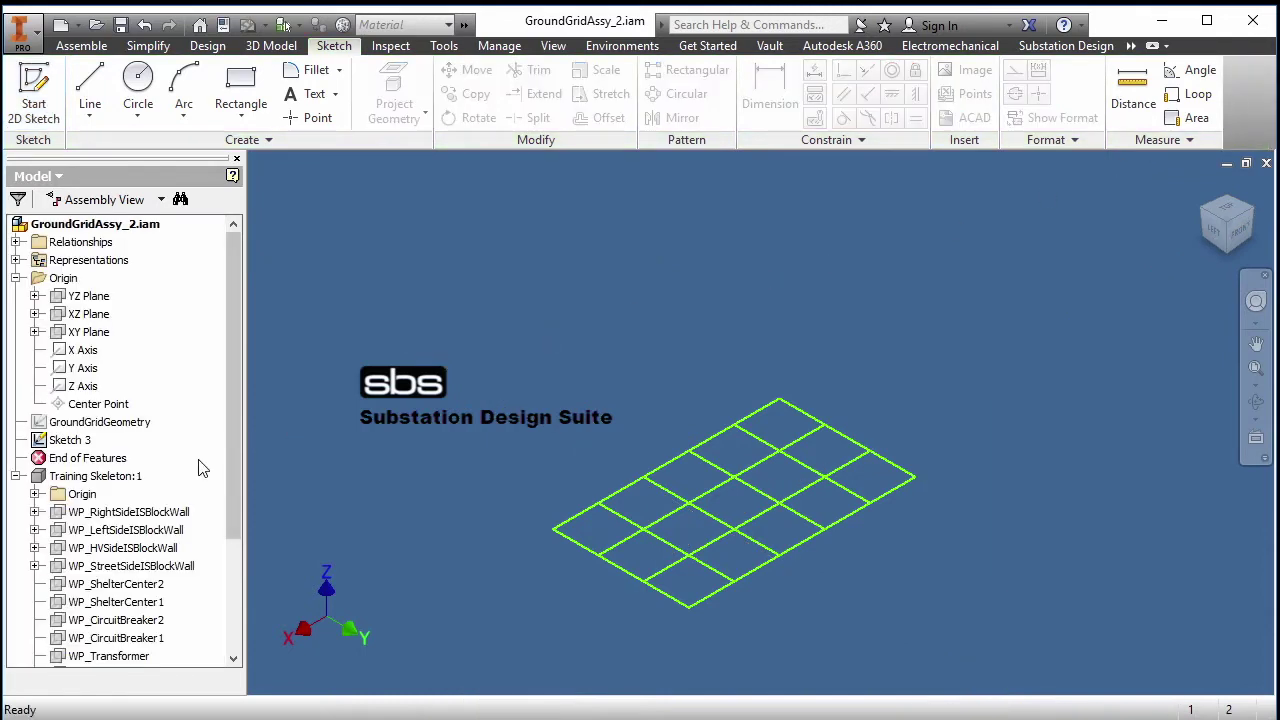
pyautogui.rightClick(70, 448)
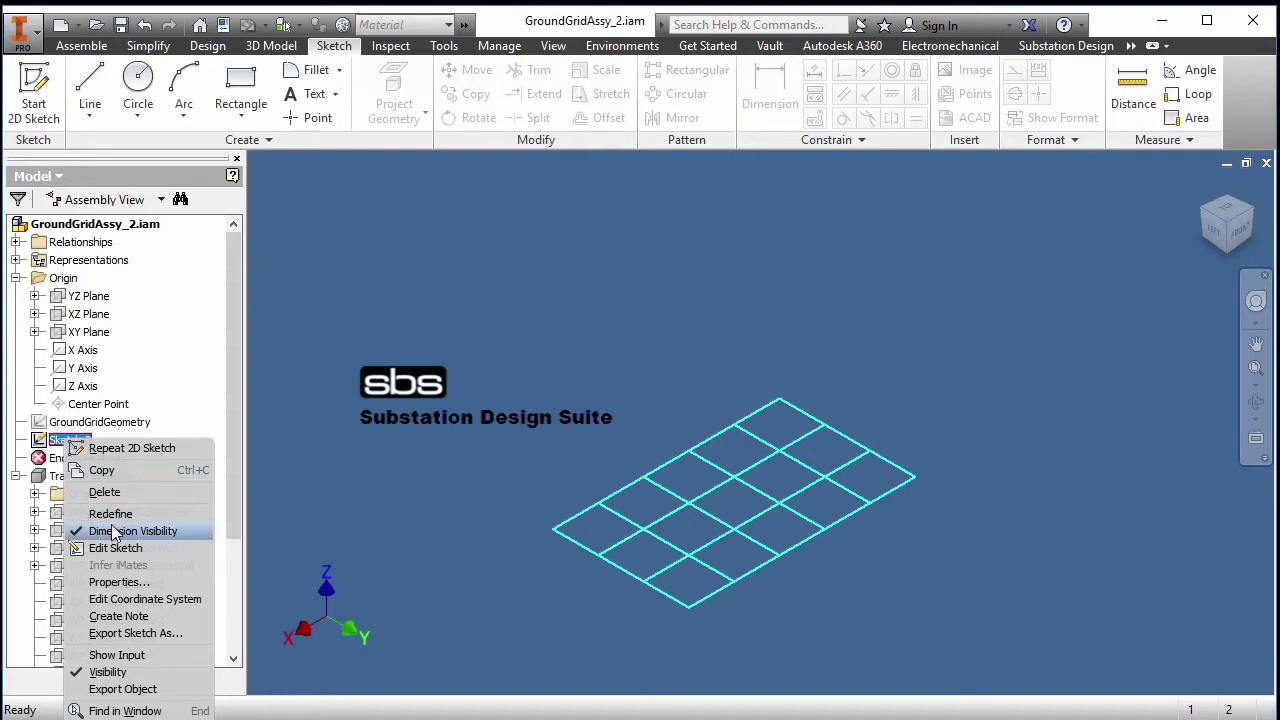
pyautogui.click(127, 671)
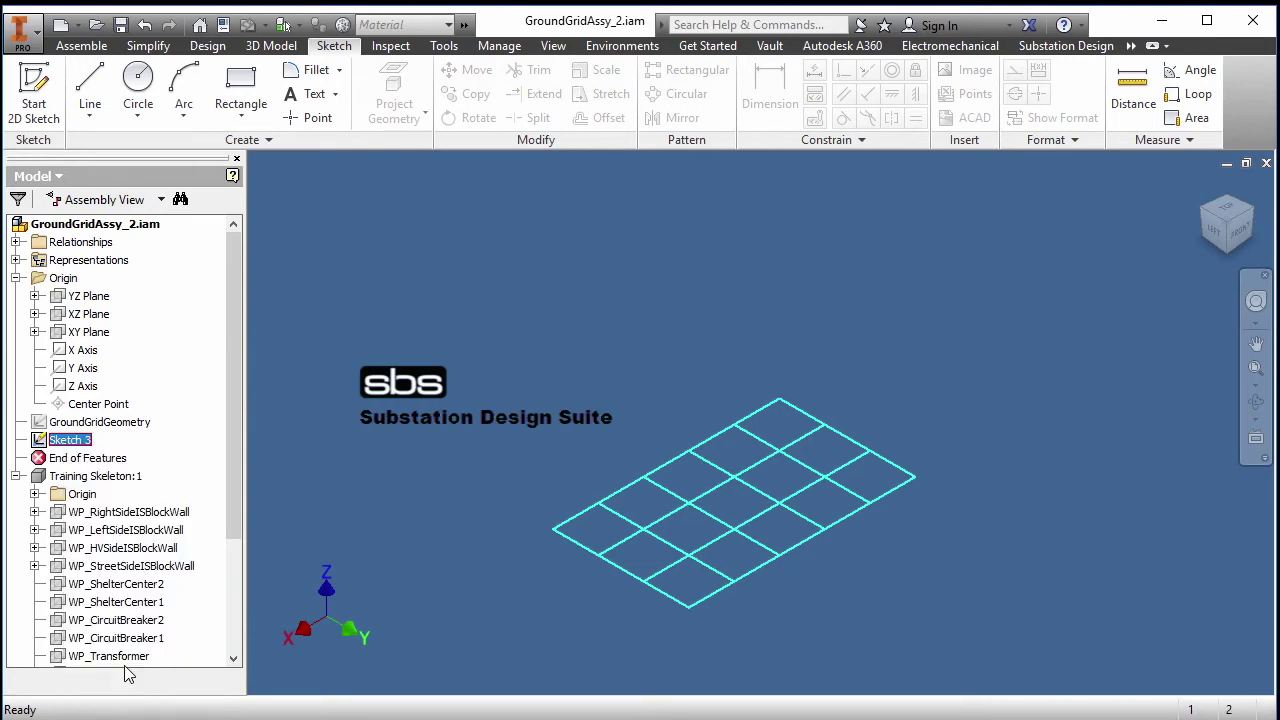
# Open the GroundGridGeometry sketch to examine its grid lines and their available line options, and exit it without changes.
pyautogui.rightClick(108, 422)
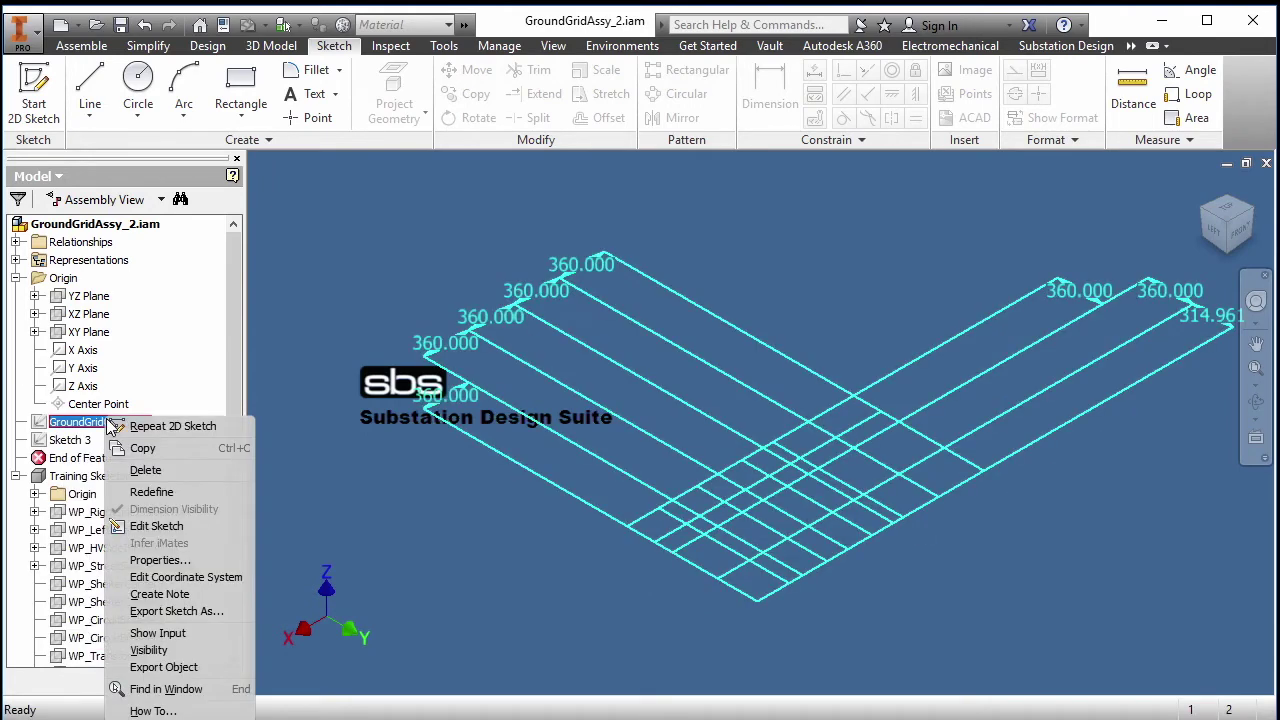
pyautogui.click(155, 526)
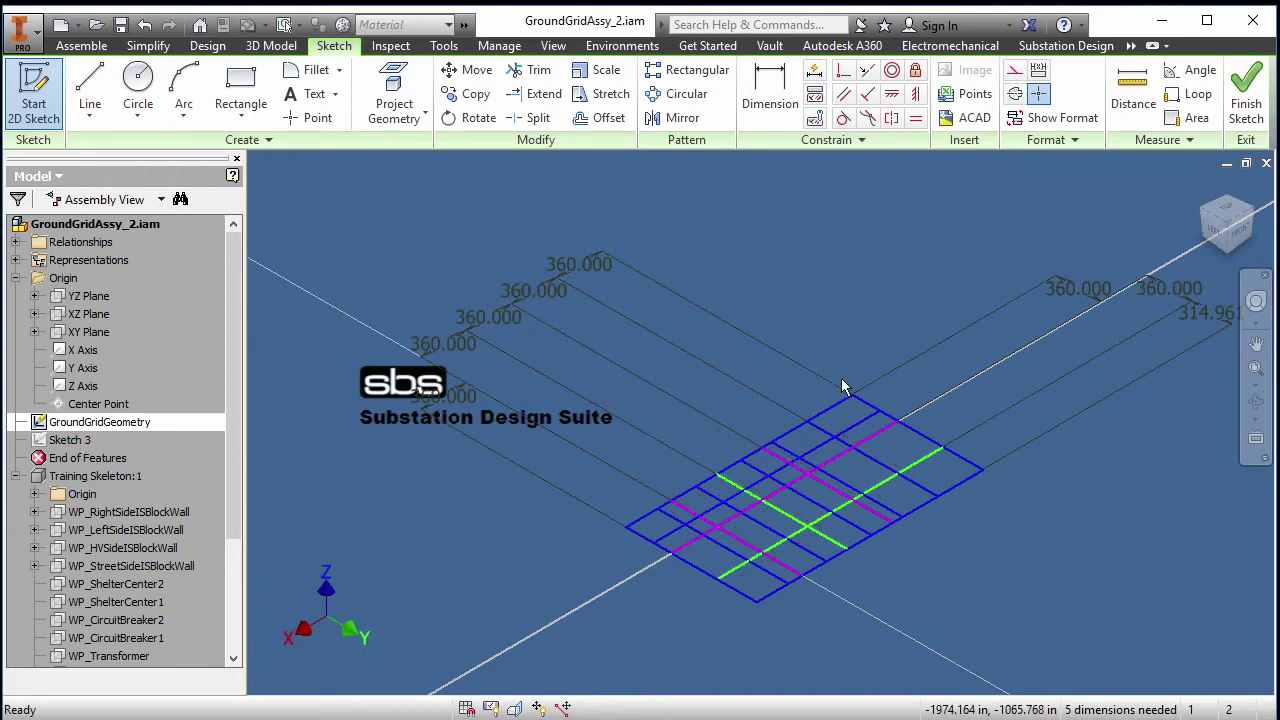
pyautogui.rightClick(826, 437)
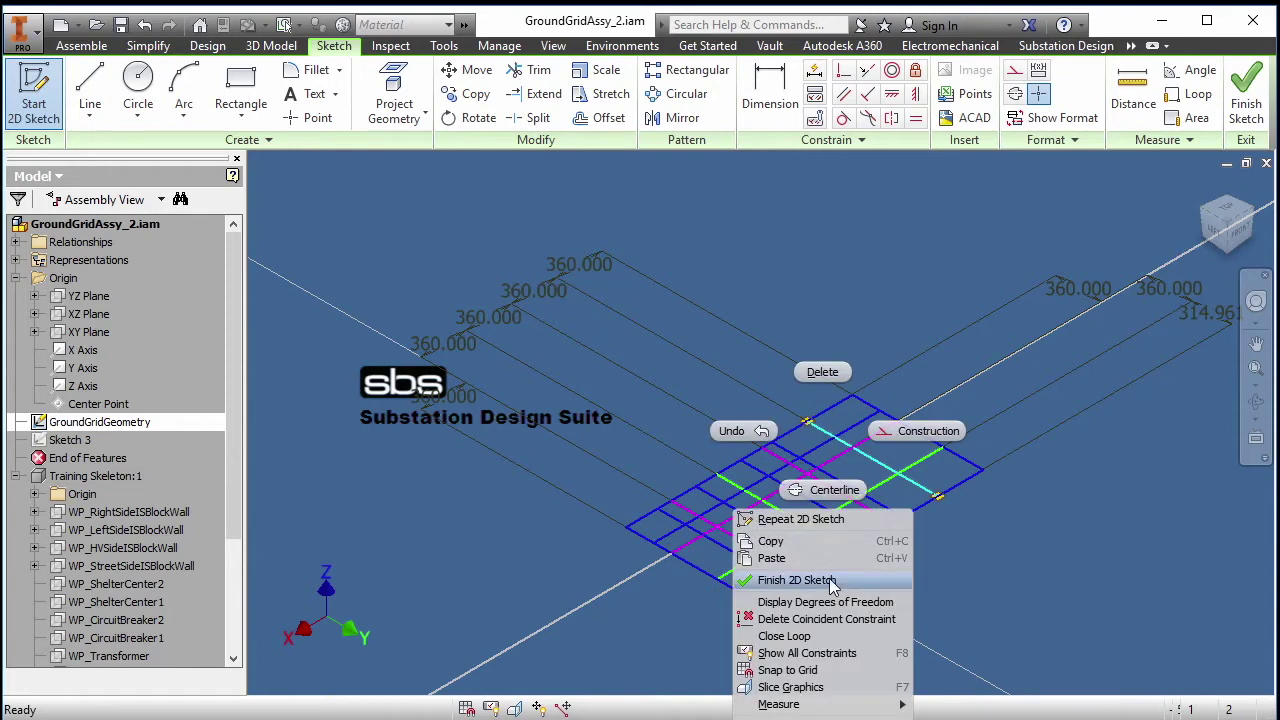
pyautogui.click(445, 562)
pyautogui.click(445, 561)
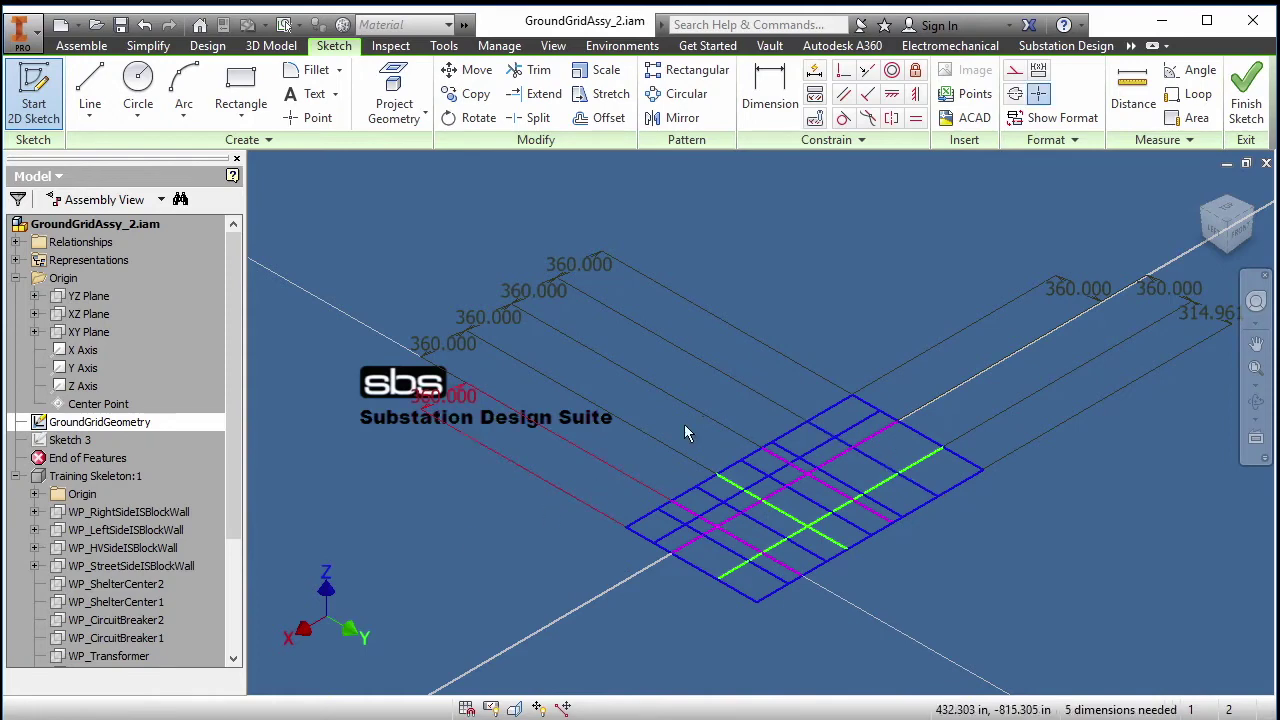
pyautogui.click(1246, 92)
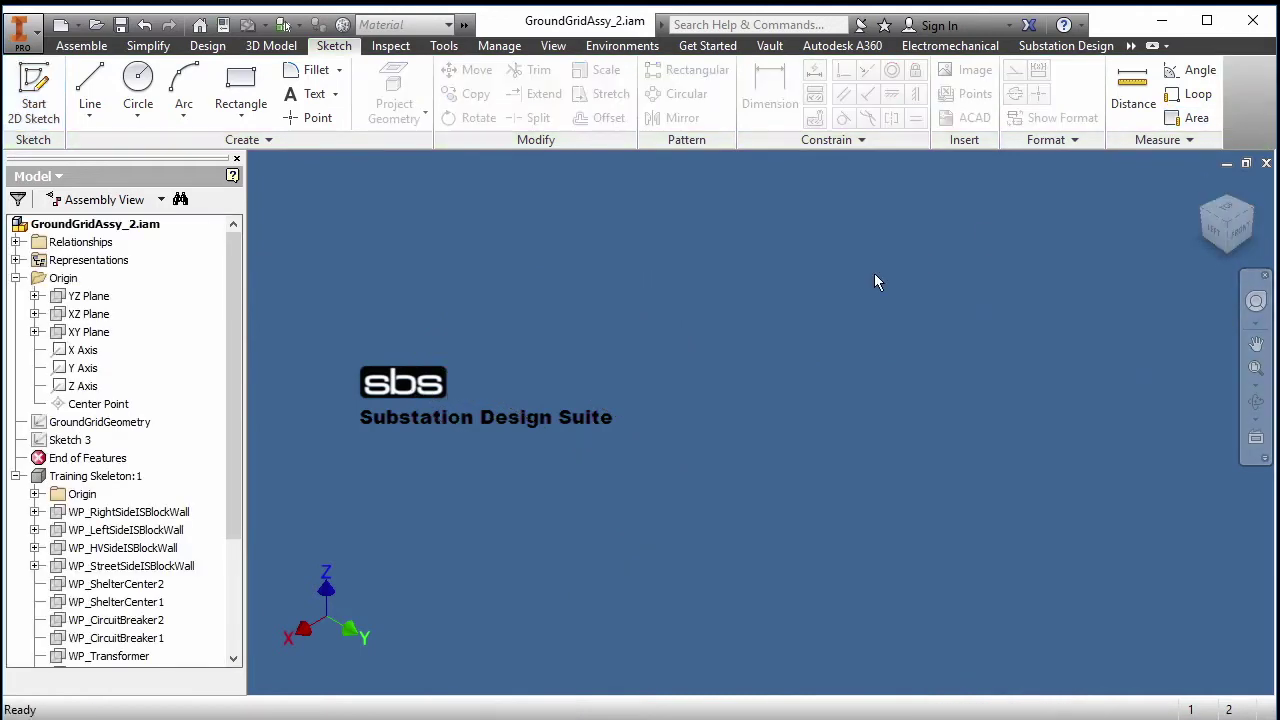
# Make the GroundGridGeometry sketch visible in the assembly.
pyautogui.rightClick(62, 424)
pyautogui.click(103, 657)
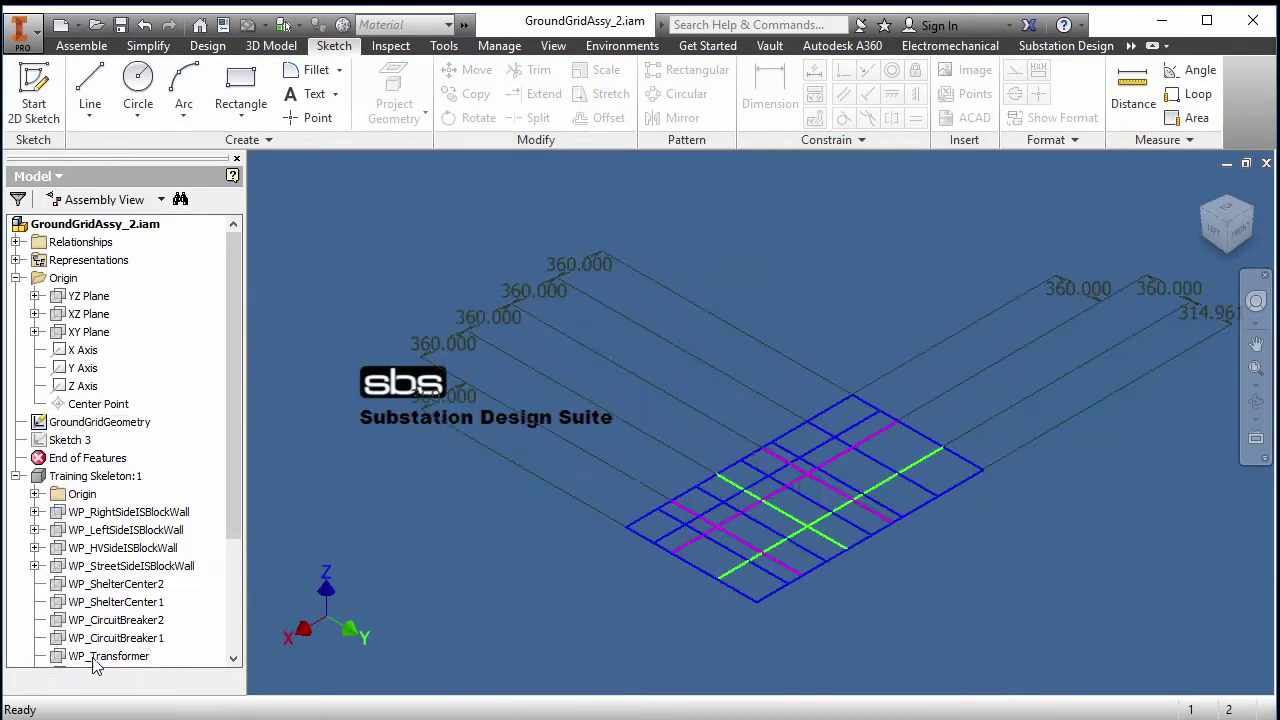
pyautogui.rightClick(136, 428)
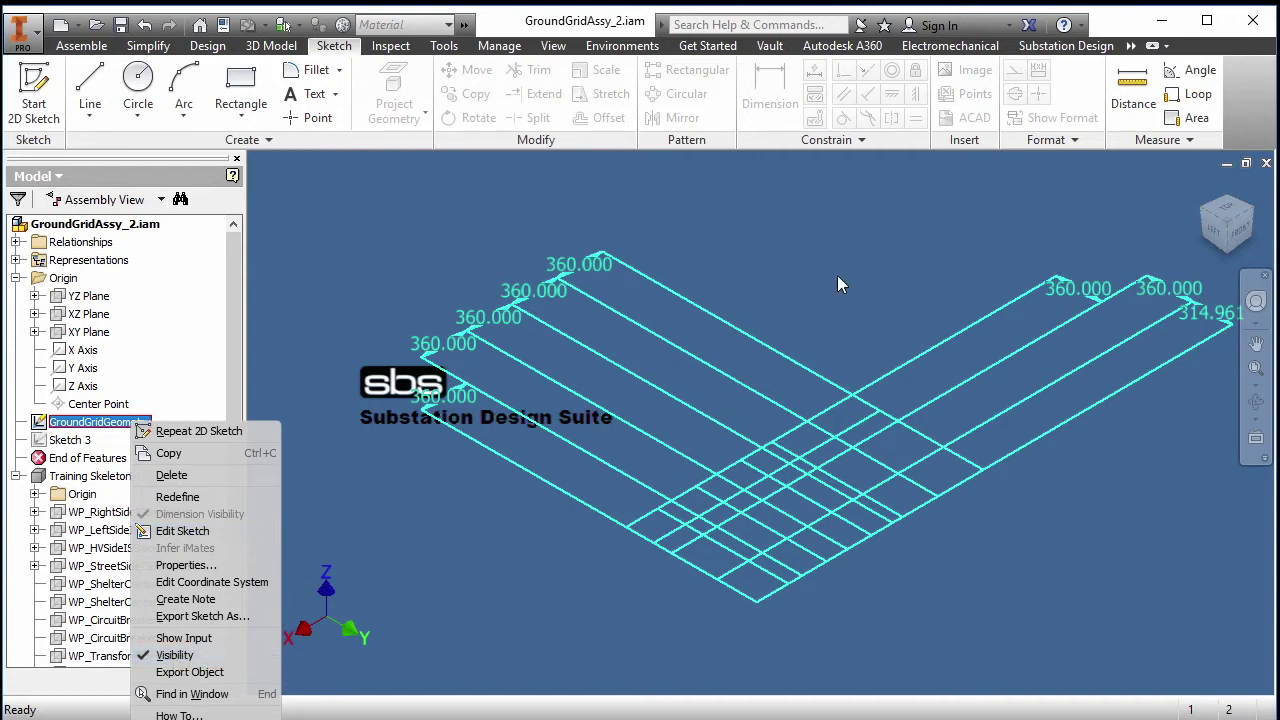
# Start Generate Ground Grid from the below-grade tools and show its ground grid construction options.
pyautogui.click(1076, 47)
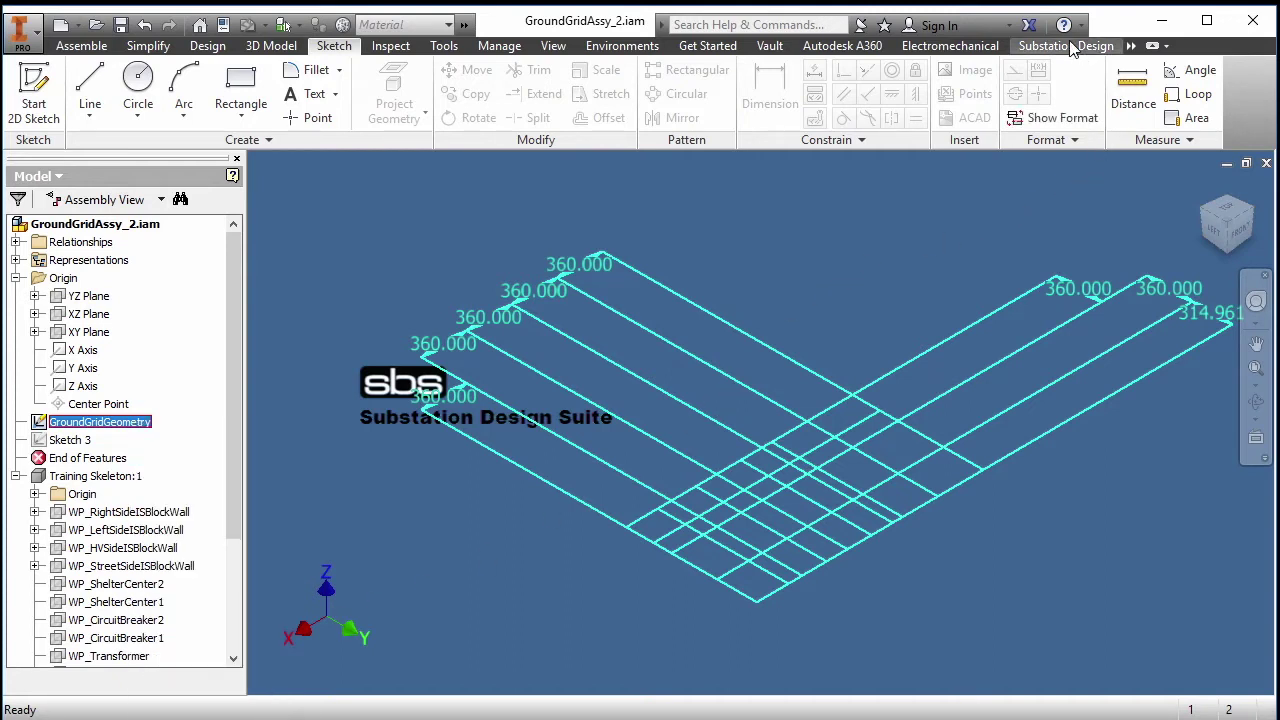
pyautogui.click(1131, 46)
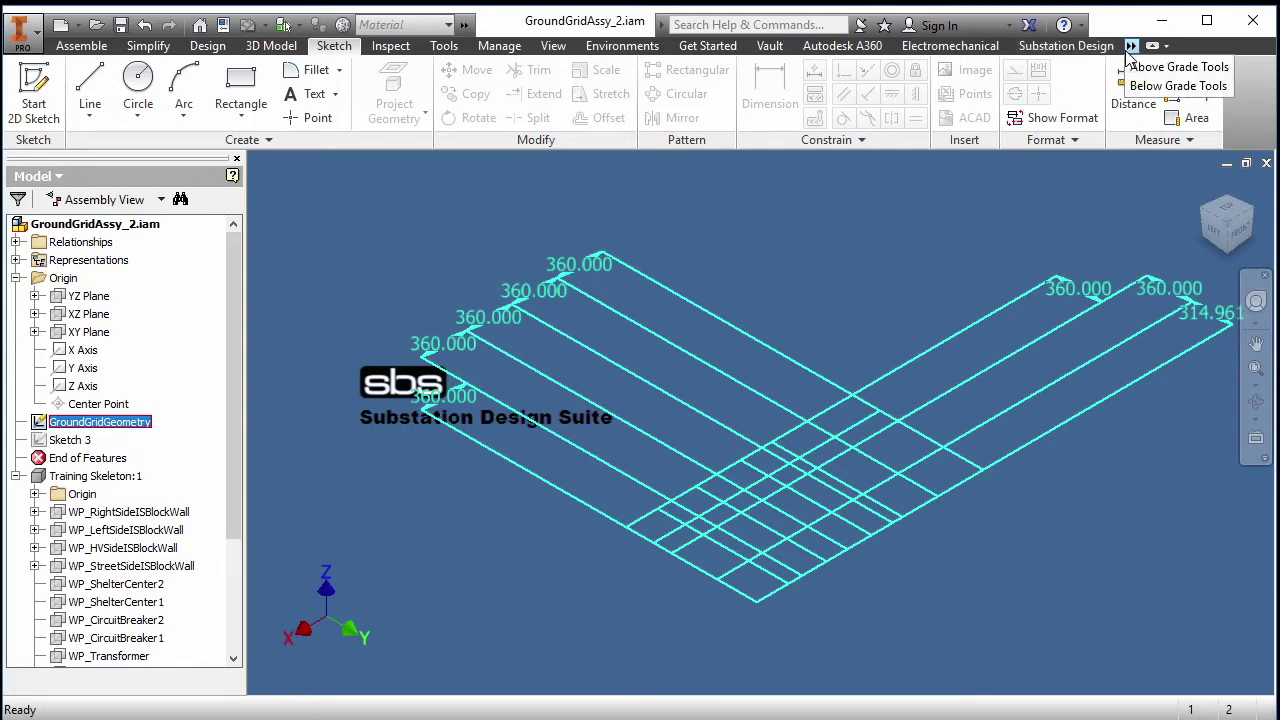
pyautogui.click(1162, 86)
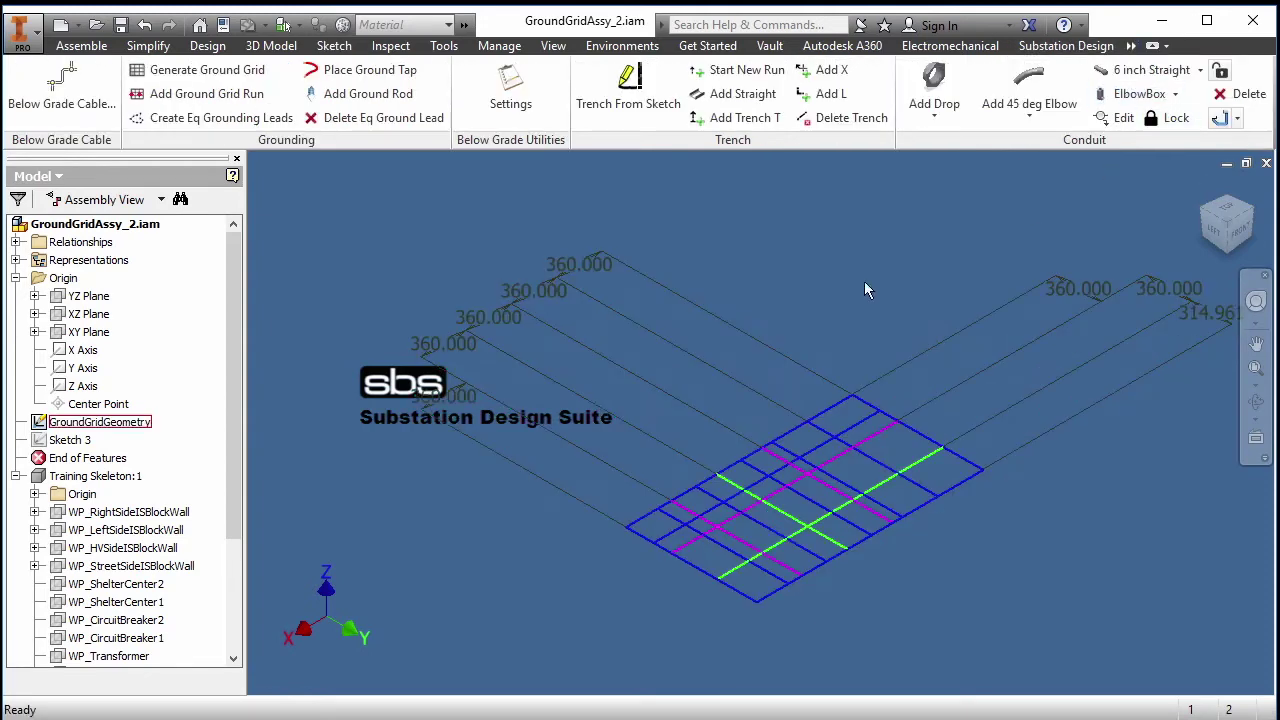
pyautogui.click(220, 78)
pyautogui.moveTo(285, 25); pyautogui.dragTo(656, 152)
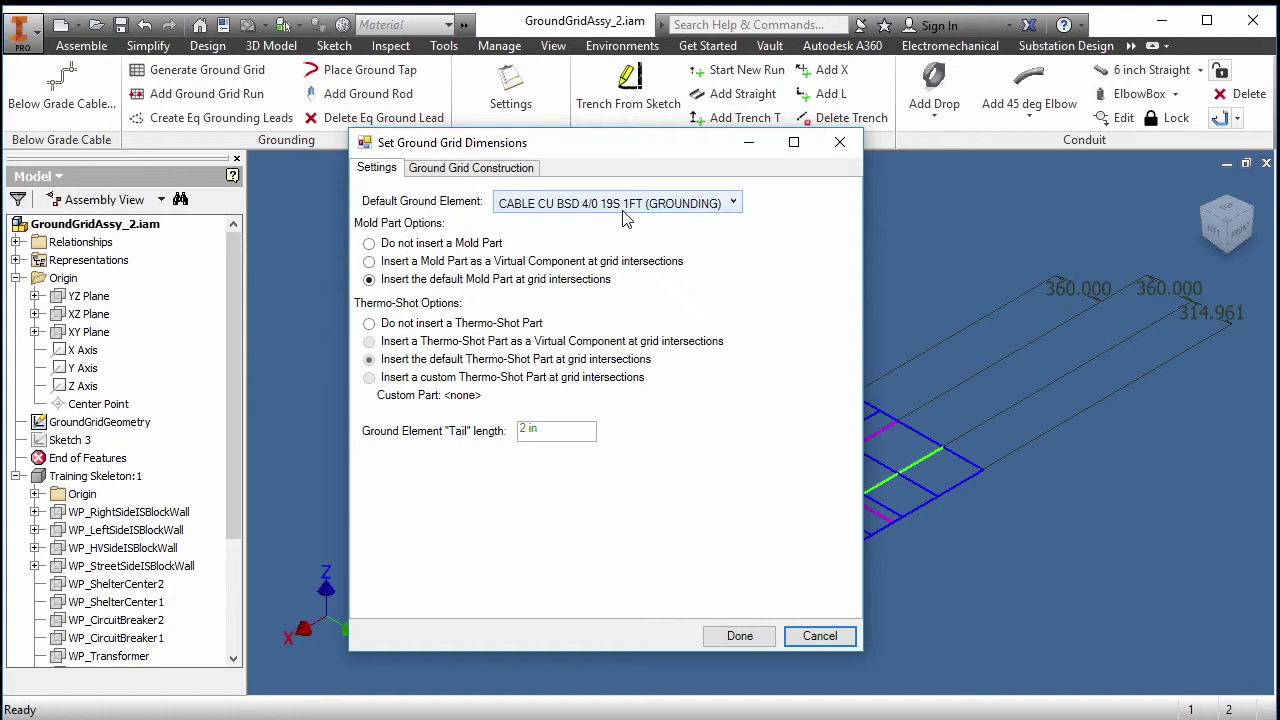
pyautogui.click(494, 169)
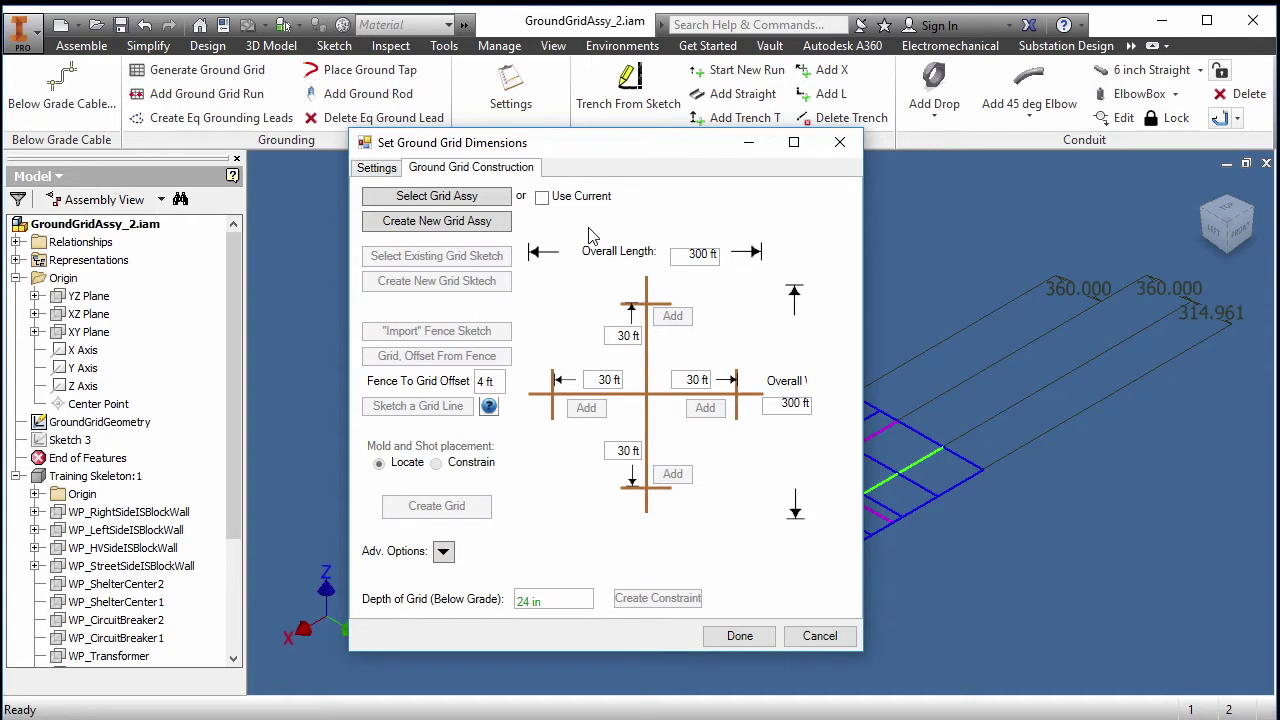
# Create the ground grid in the current assembly from the existing GroundGridGeometry sketch and close the finished setup.
pyautogui.click(542, 198)
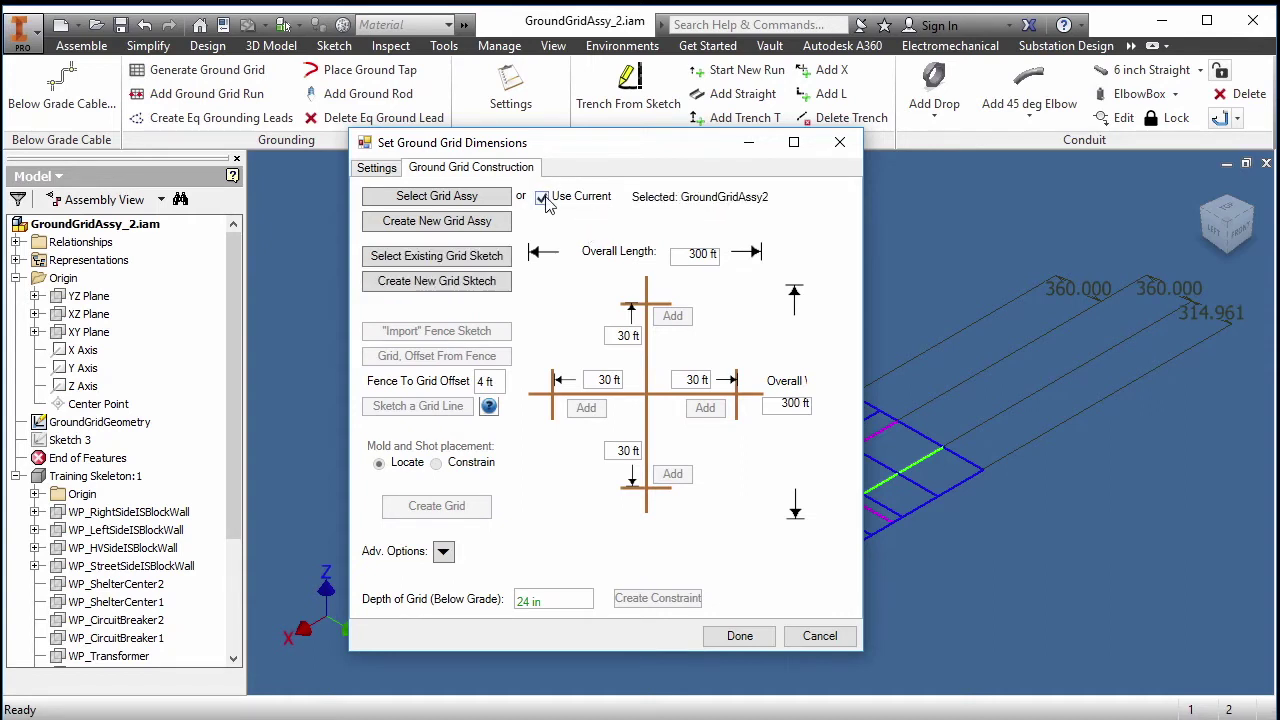
pyautogui.click(483, 257)
pyautogui.click(134, 424)
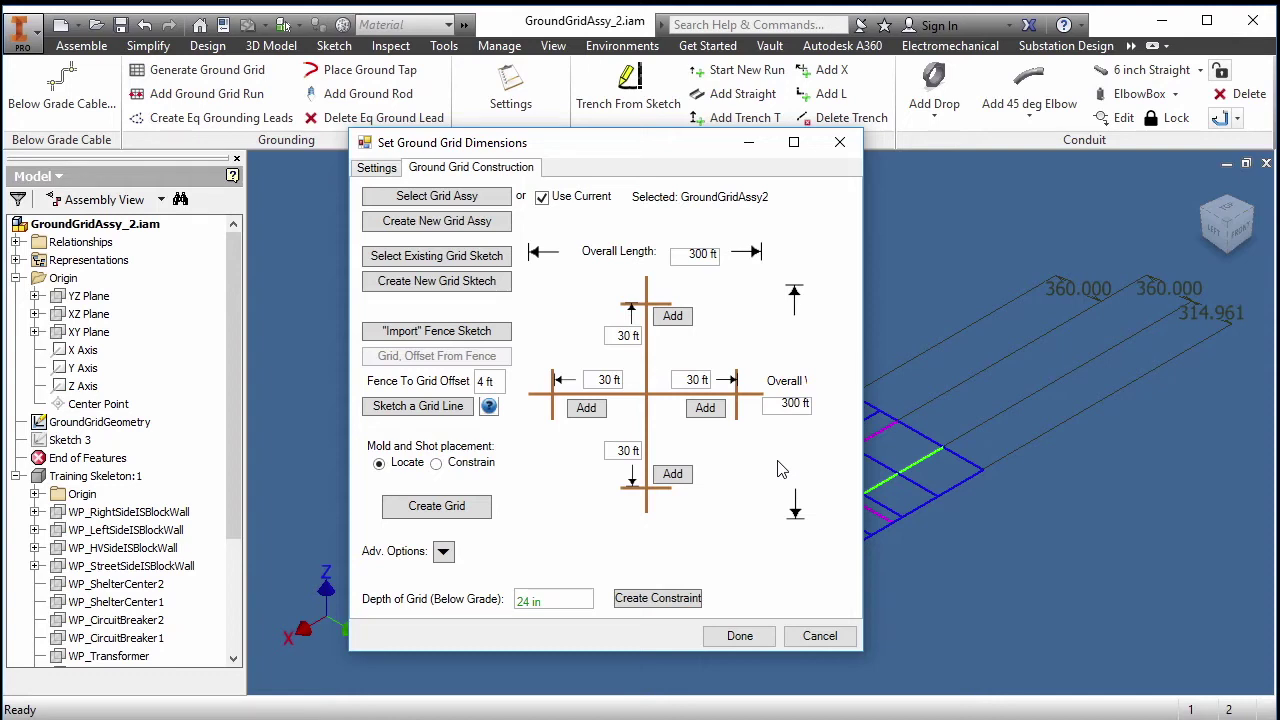
pyautogui.click(430, 507)
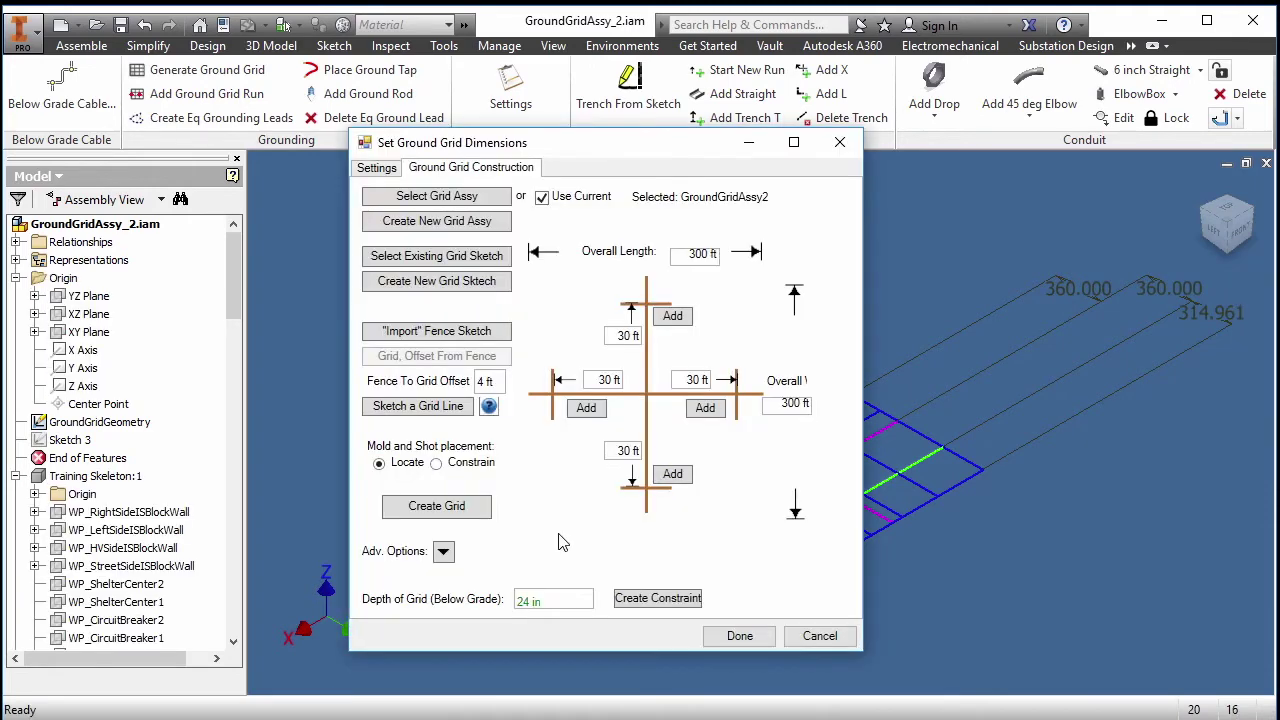
pyautogui.click(728, 637)
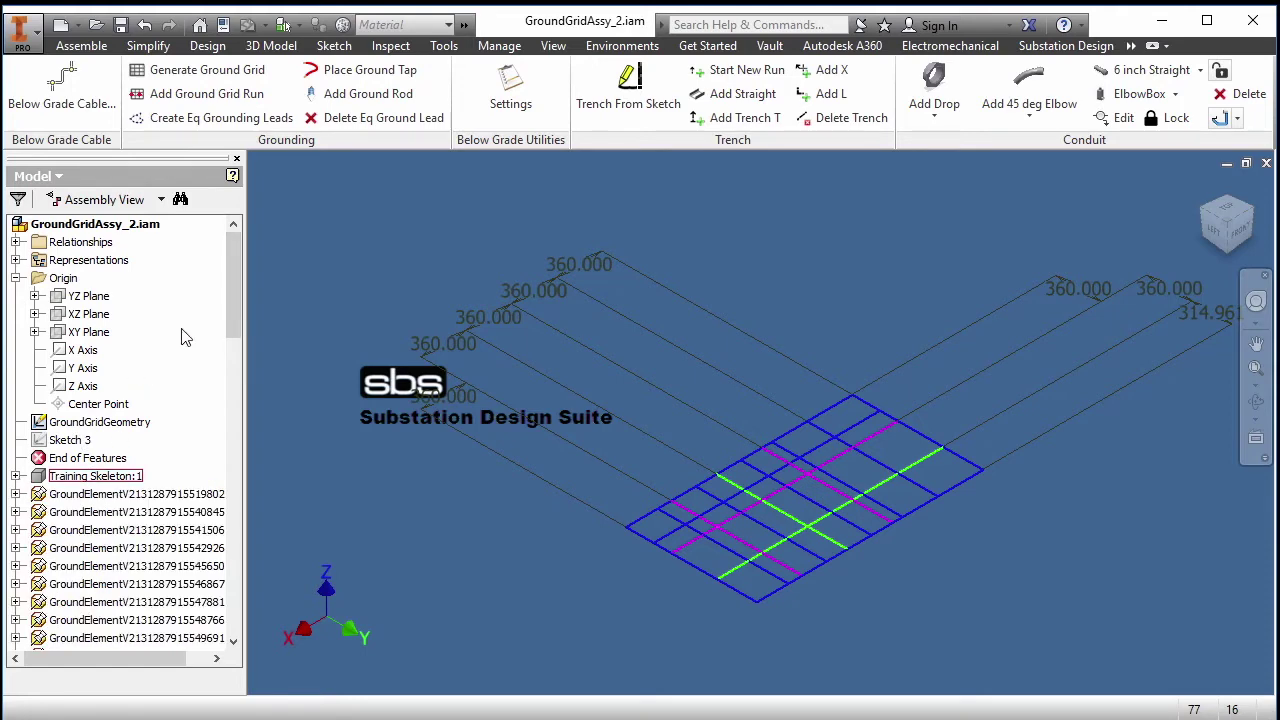
# Hide the GroundGridGeometry sketch and return the model to its home view.
pyautogui.moveTo(233, 299)
pyautogui.mouseDown()
pyautogui.moveTo(232, 615)
pyautogui.moveTo(249, 282)
pyautogui.mouseUp()
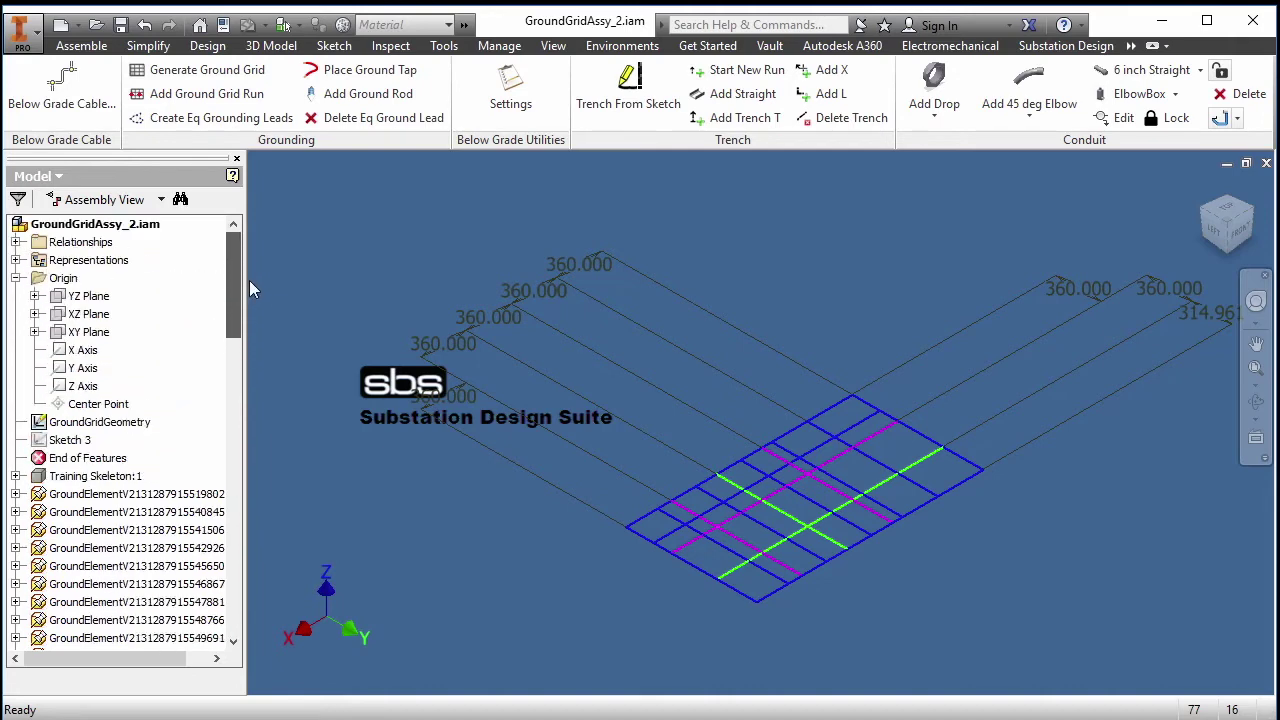
pyautogui.rightClick(109, 424)
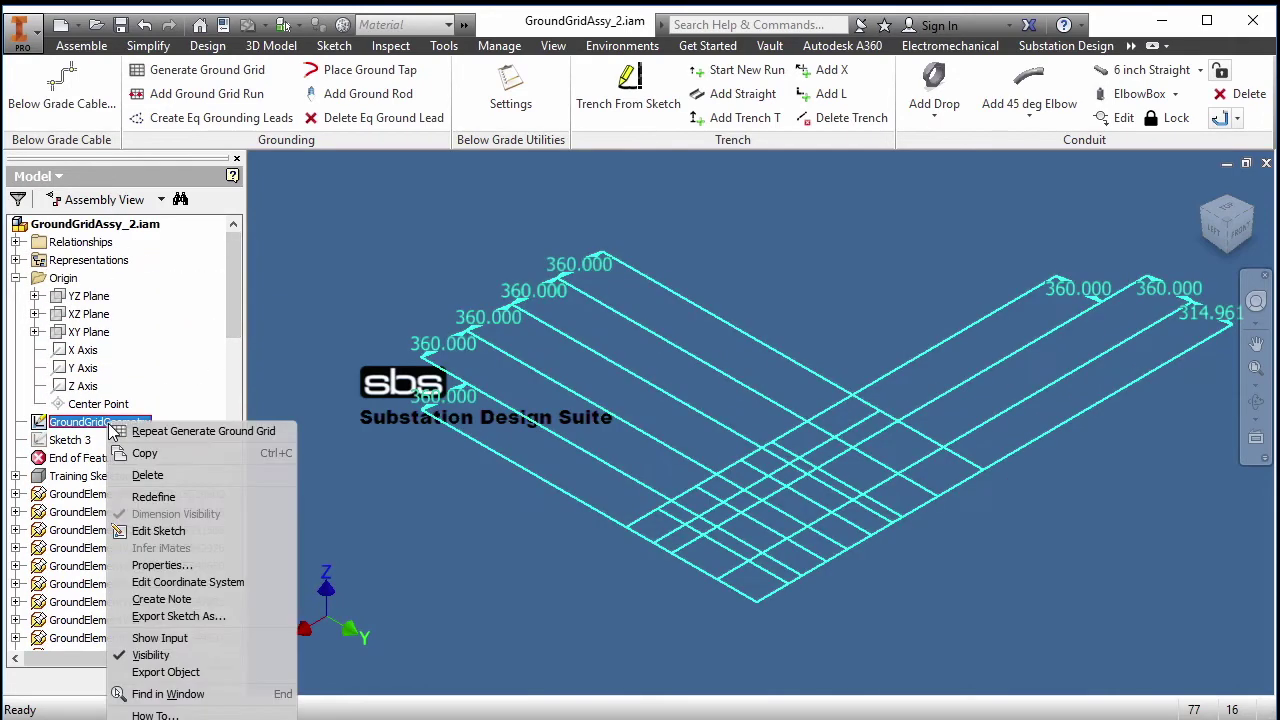
pyautogui.click(152, 655)
pyautogui.click(495, 549)
pyautogui.press('F6')
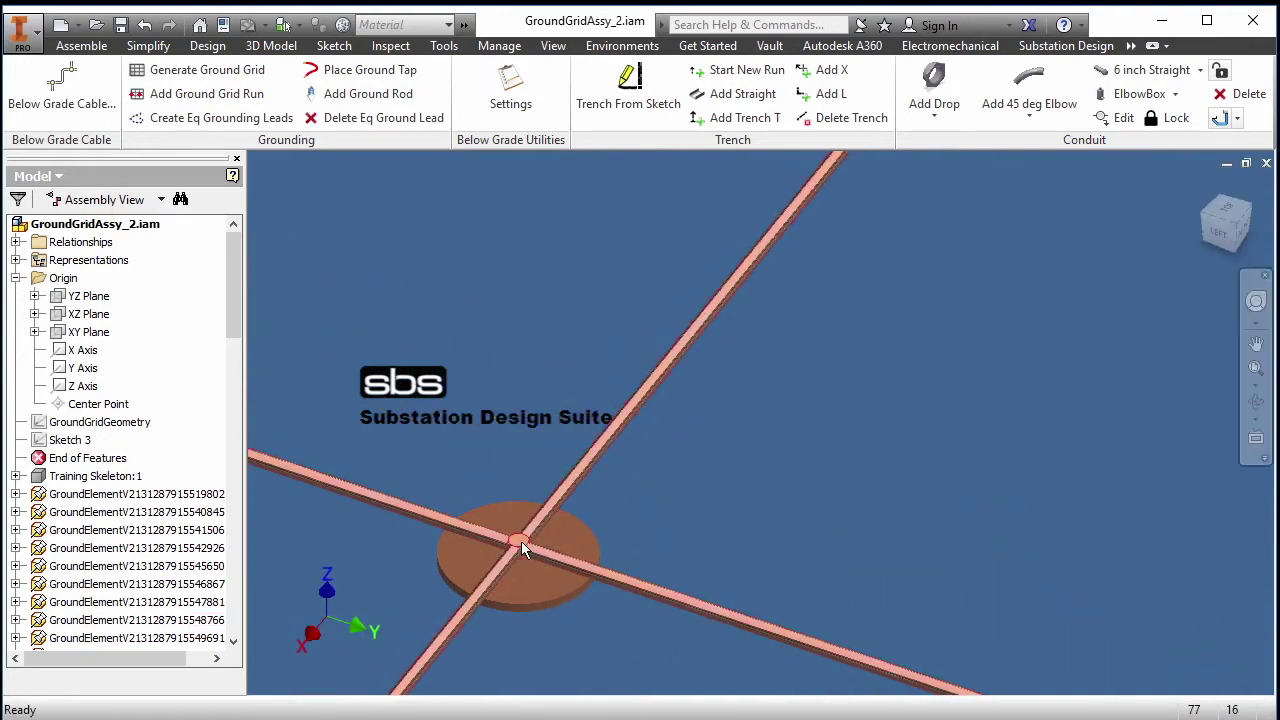
# Examine the molds and cable tails at the grid intersections and check the ground element tail length setting without changing it.
pyautogui.moveTo(521, 541)
pyautogui.scroll(-2, 825, 472)
pyautogui.scroll(-5, 825, 478)
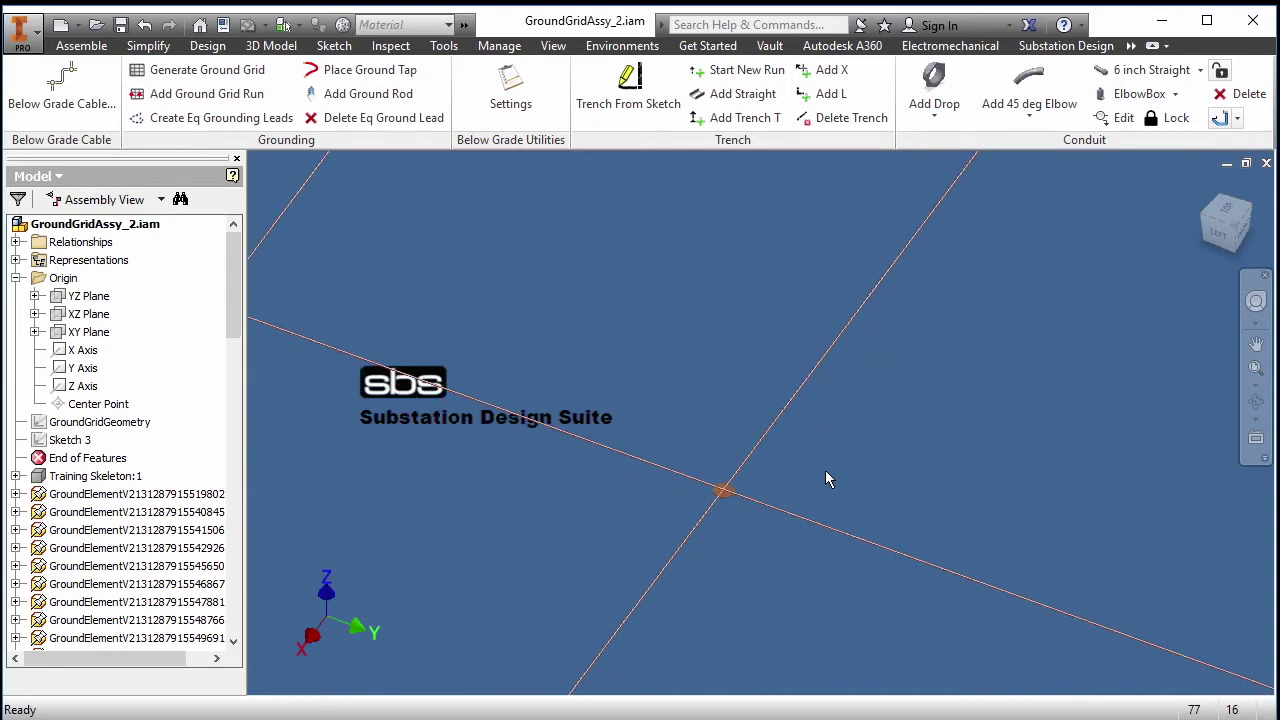
pyautogui.press('F5')
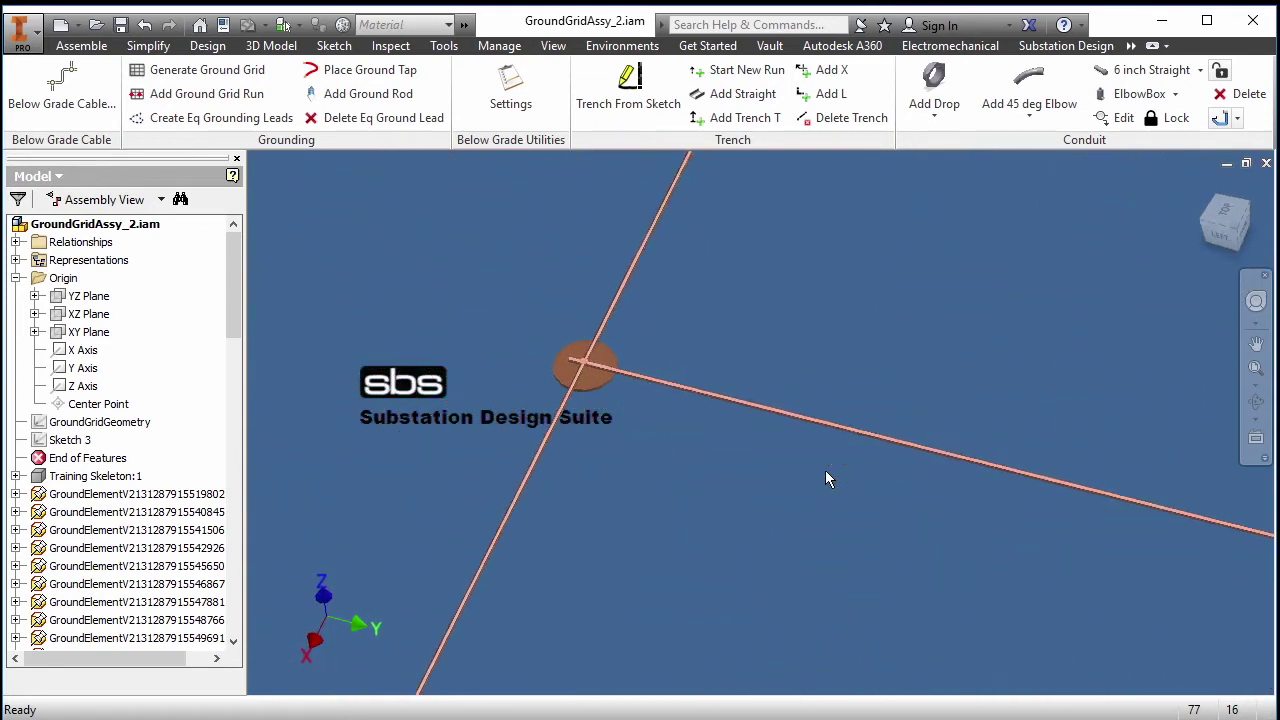
pyautogui.scroll(3, 665, 455)
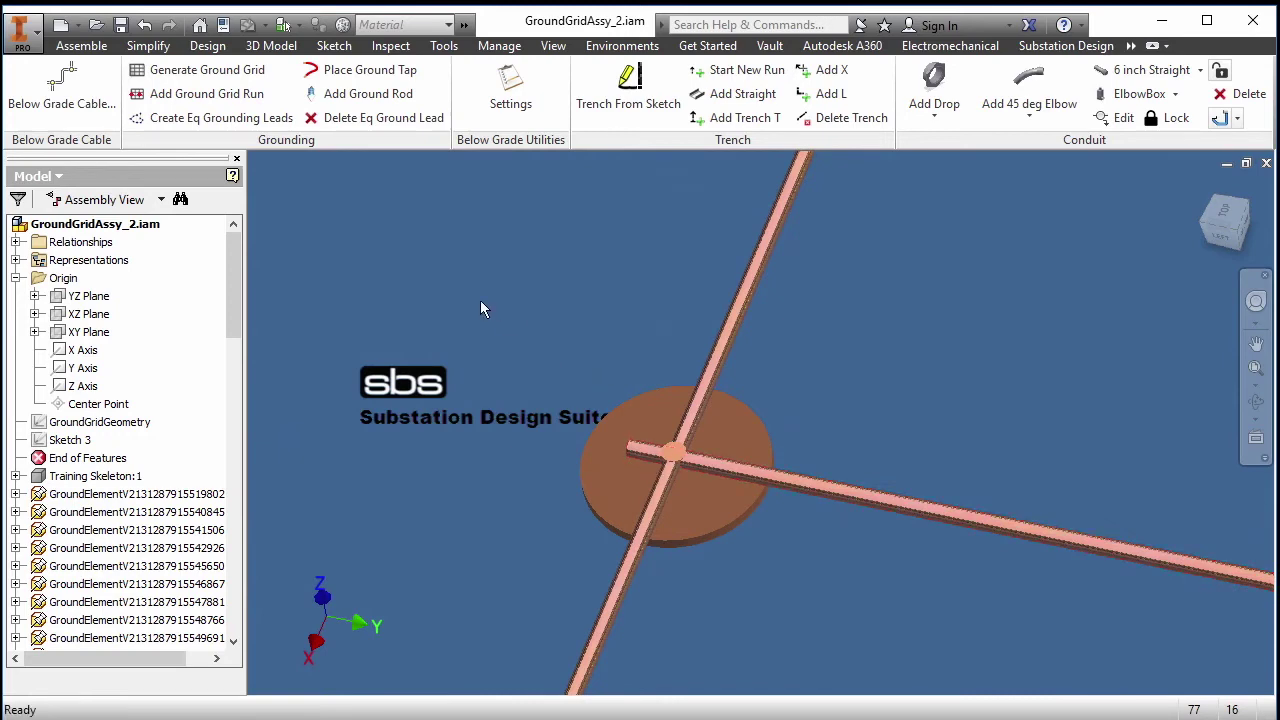
pyautogui.click(207, 70)
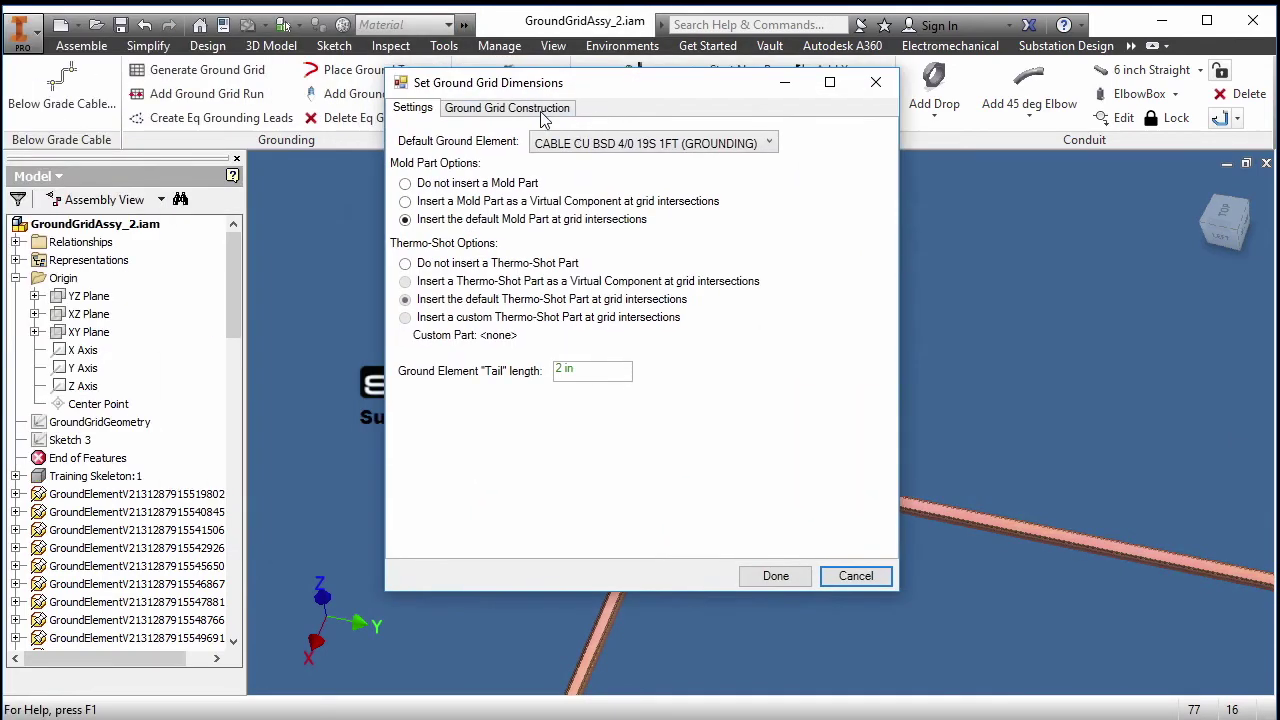
pyautogui.click(507, 107)
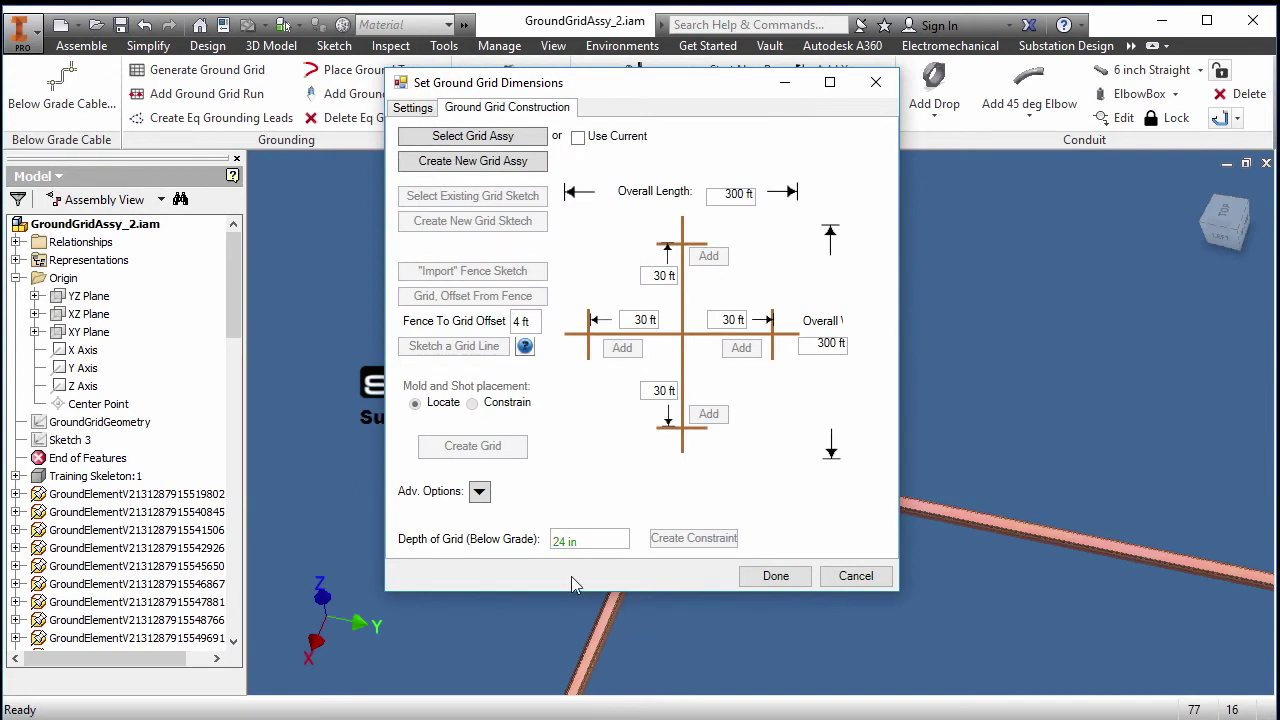
pyautogui.click(421, 112)
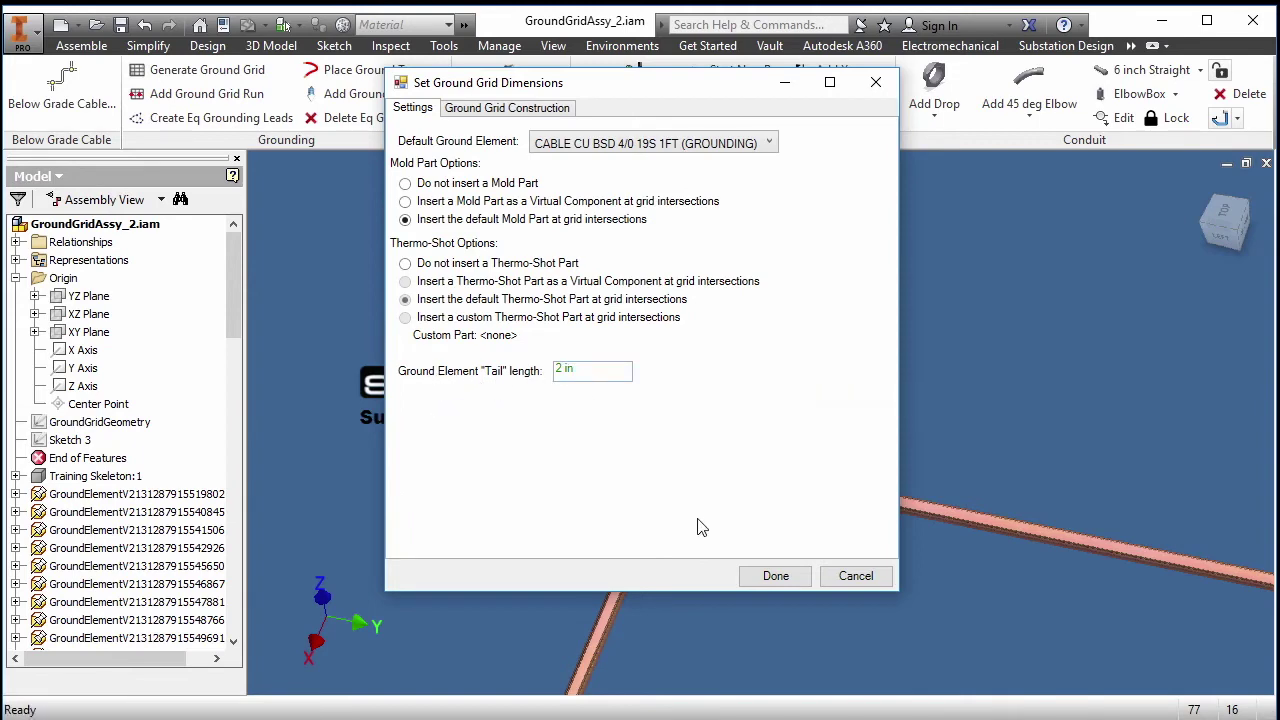
pyautogui.click(884, 577)
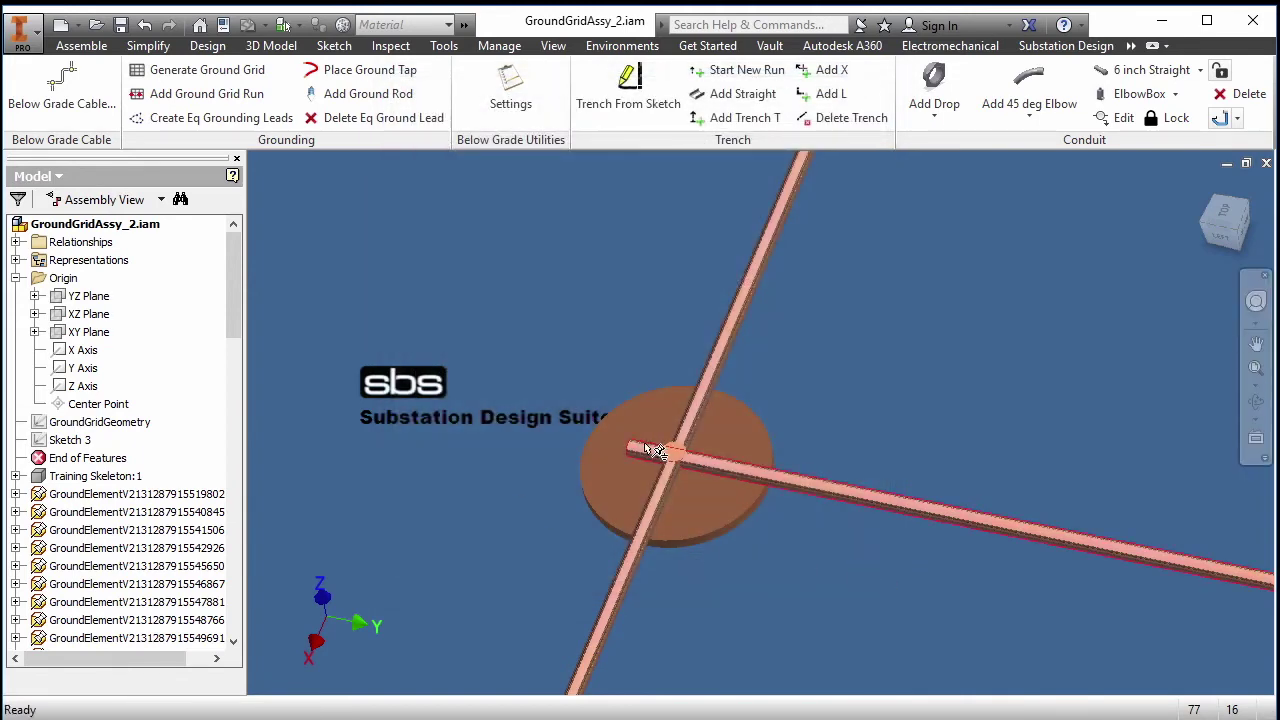
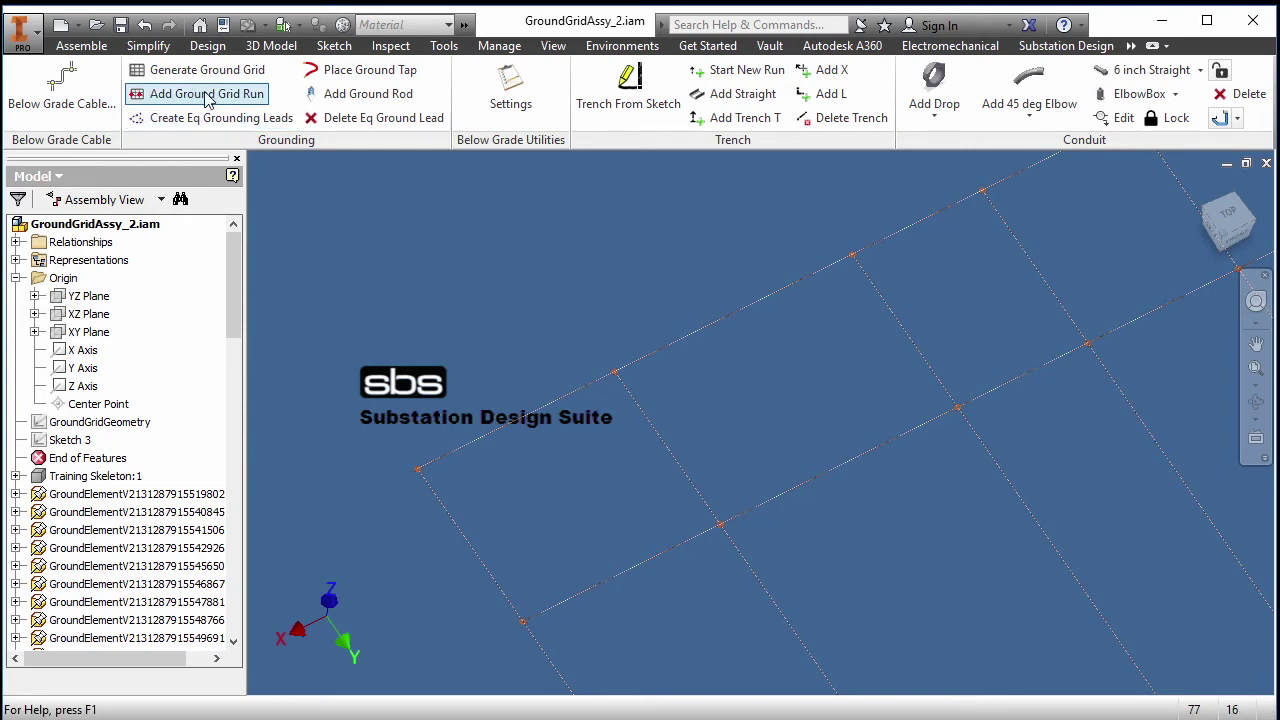
# Add a ground grid run between the outer grid cable and the neighbouring parallel cable, and check its end connection.
pyautogui.click(207, 94)
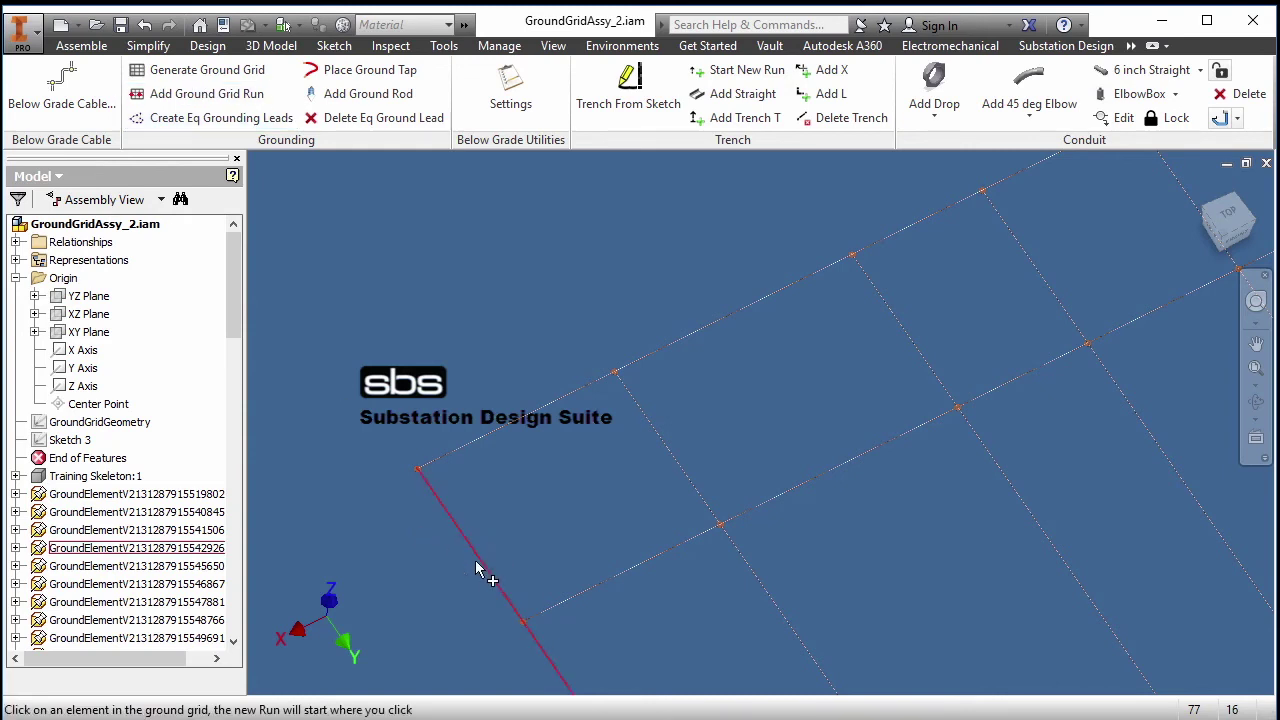
pyautogui.click(477, 564)
pyautogui.click(674, 462)
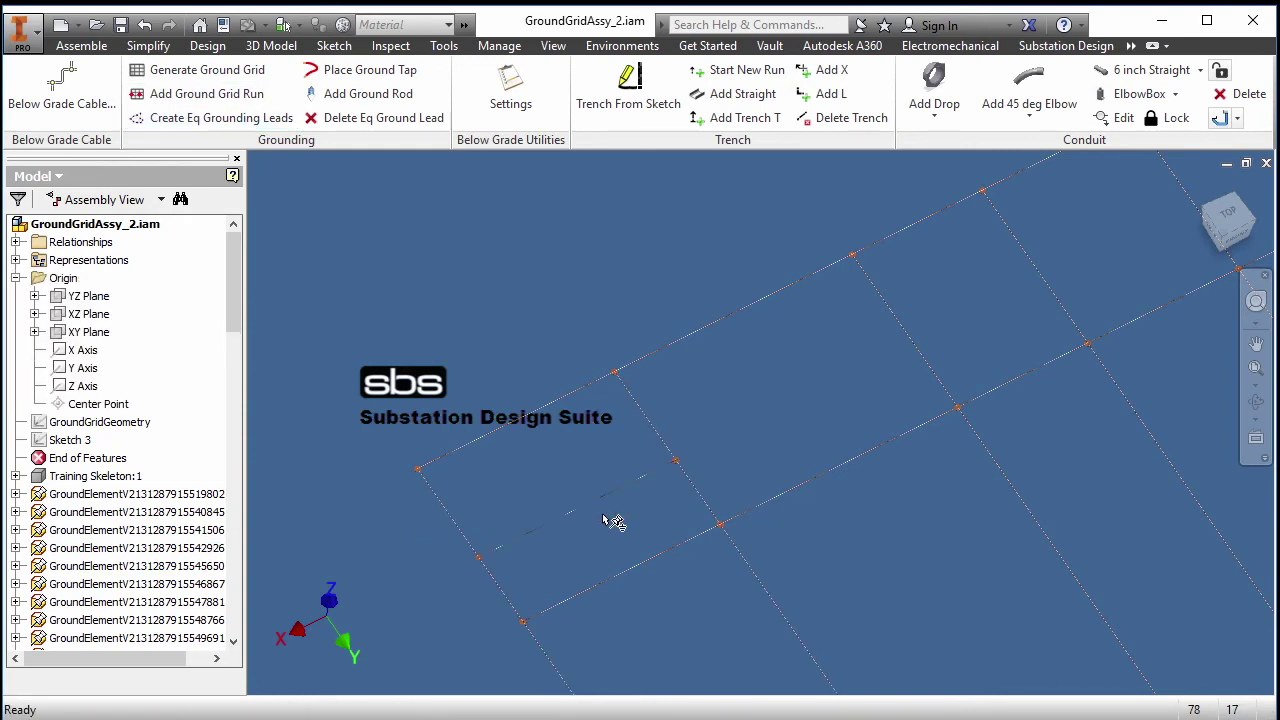
pyautogui.scroll(-5, 670, 465)
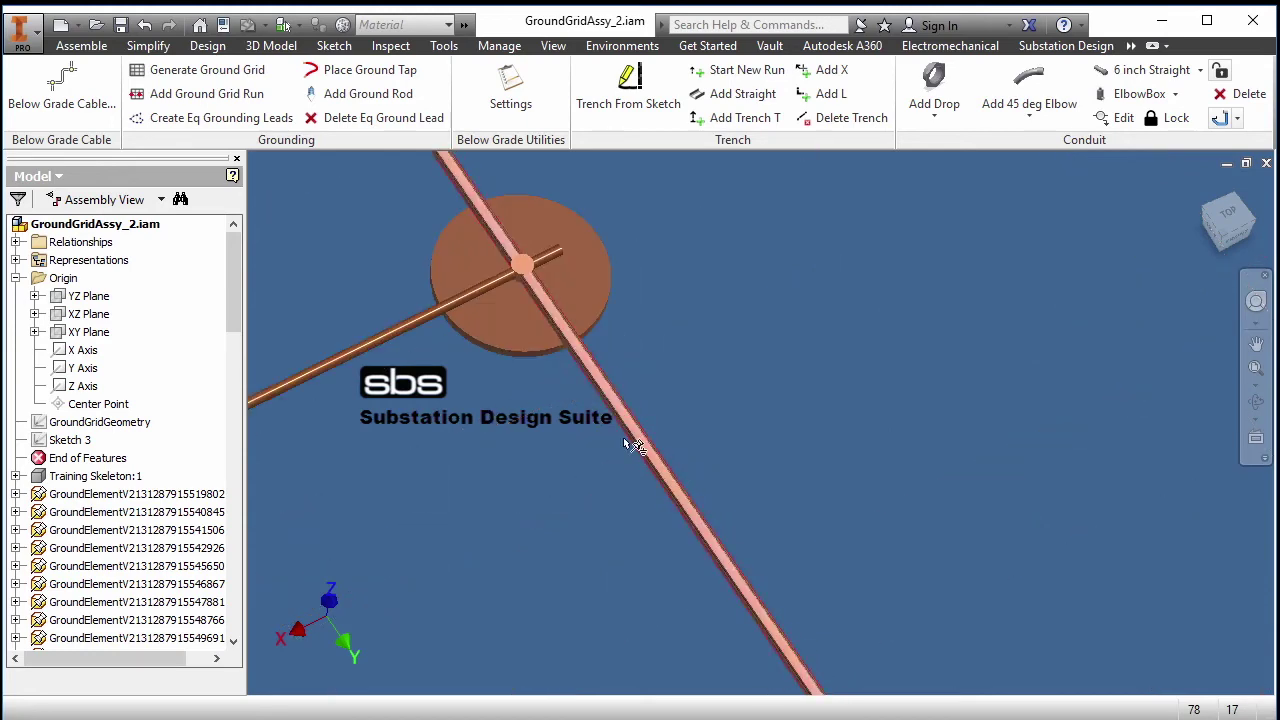
pyautogui.scroll(5, 617, 360)
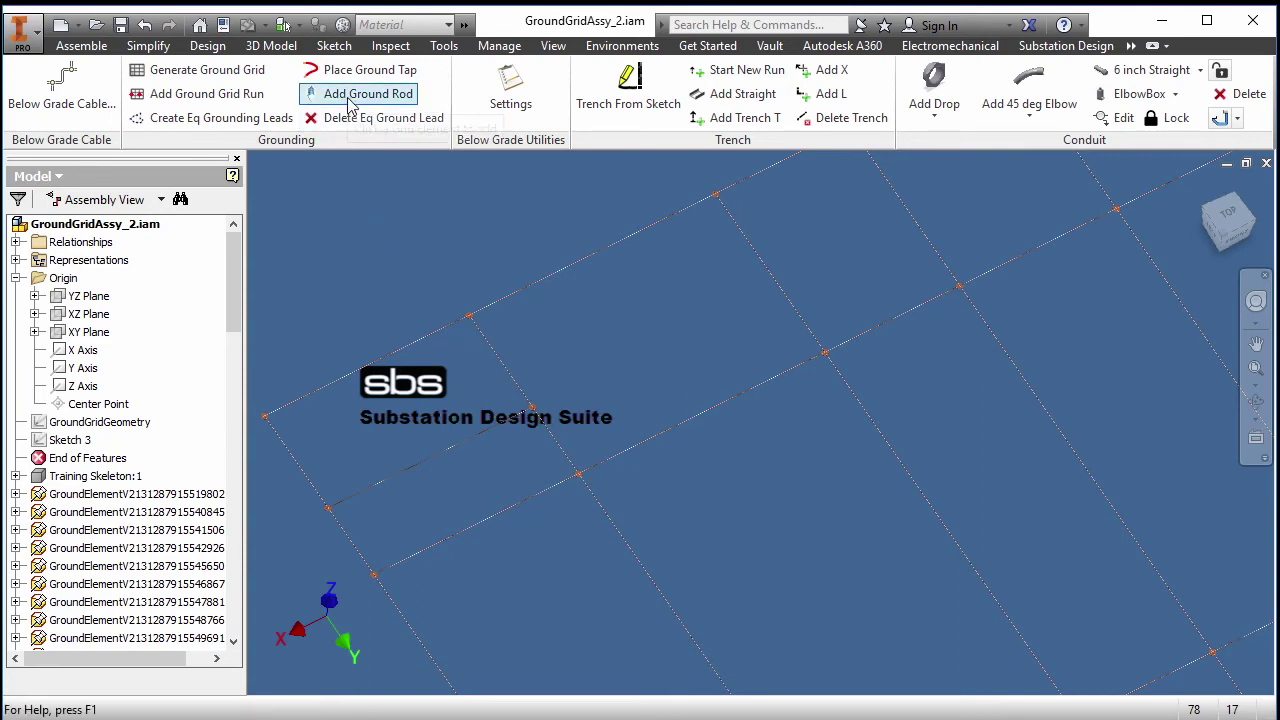
# Review the default ground rod sizes and rod length options in the below-grade grounding settings, and save the settings.
pyautogui.click(507, 93)
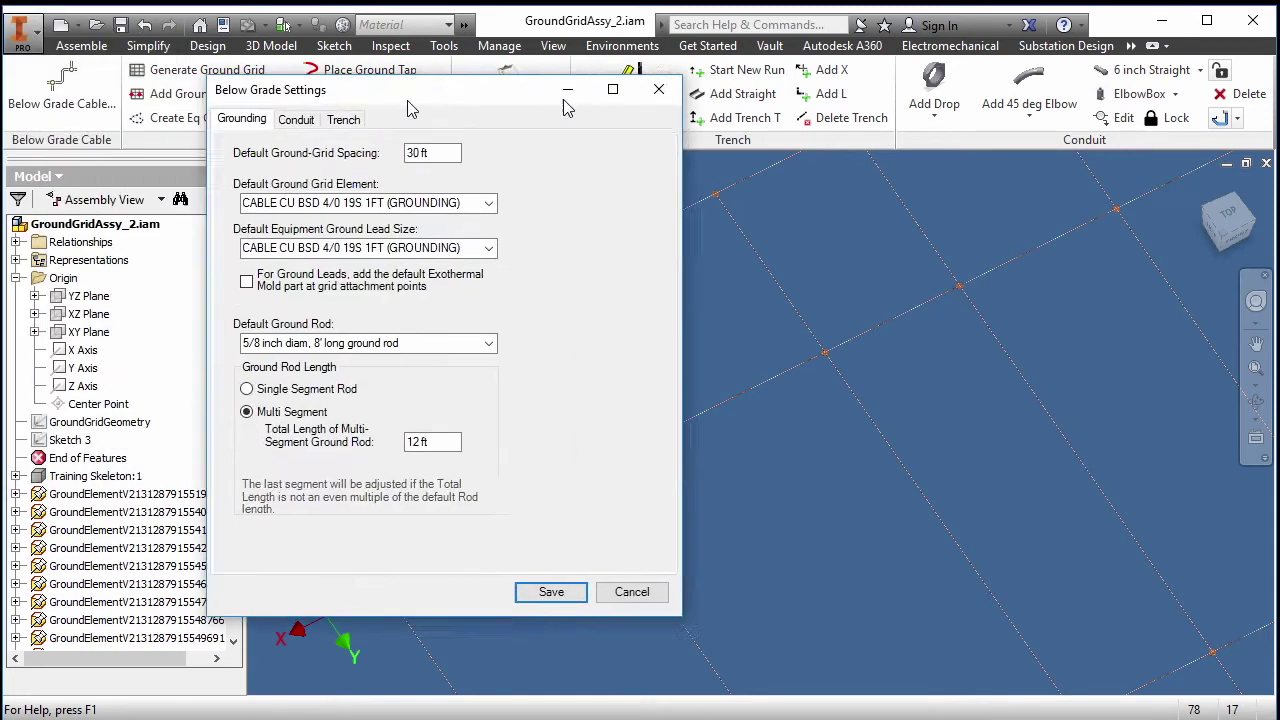
pyautogui.moveTo(403, 111); pyautogui.dragTo(616, 113)
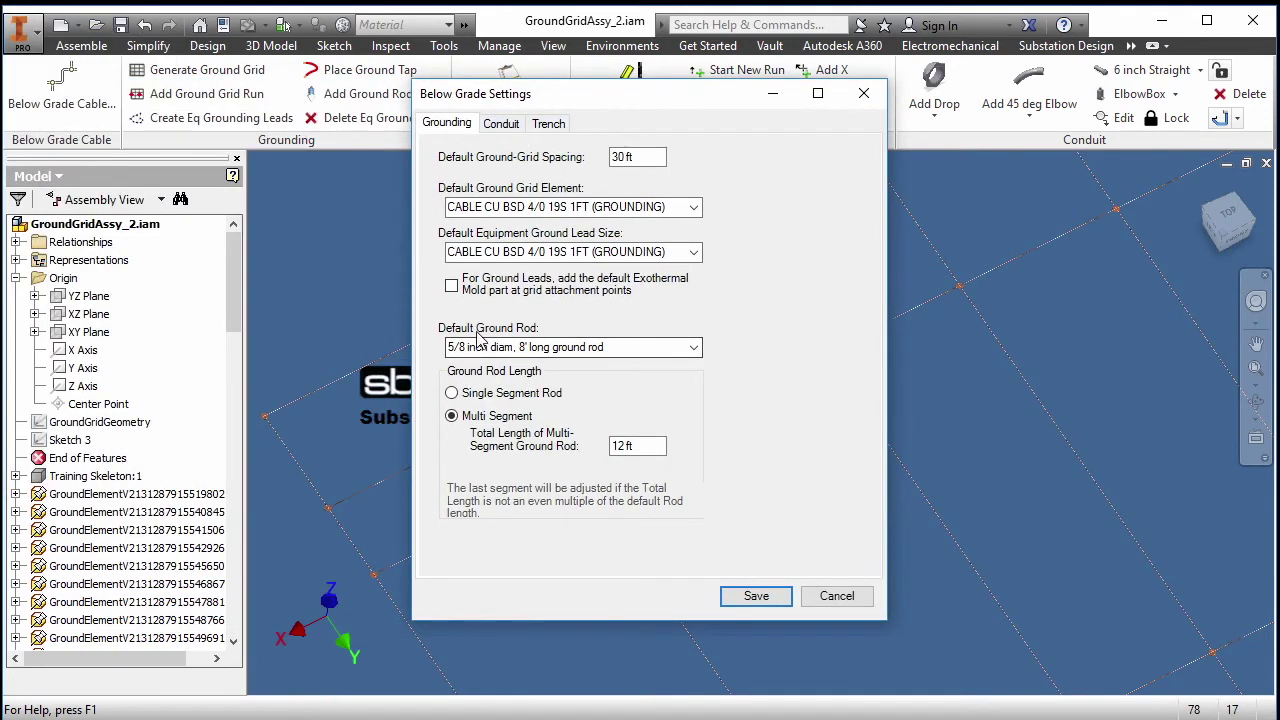
pyautogui.click(694, 347)
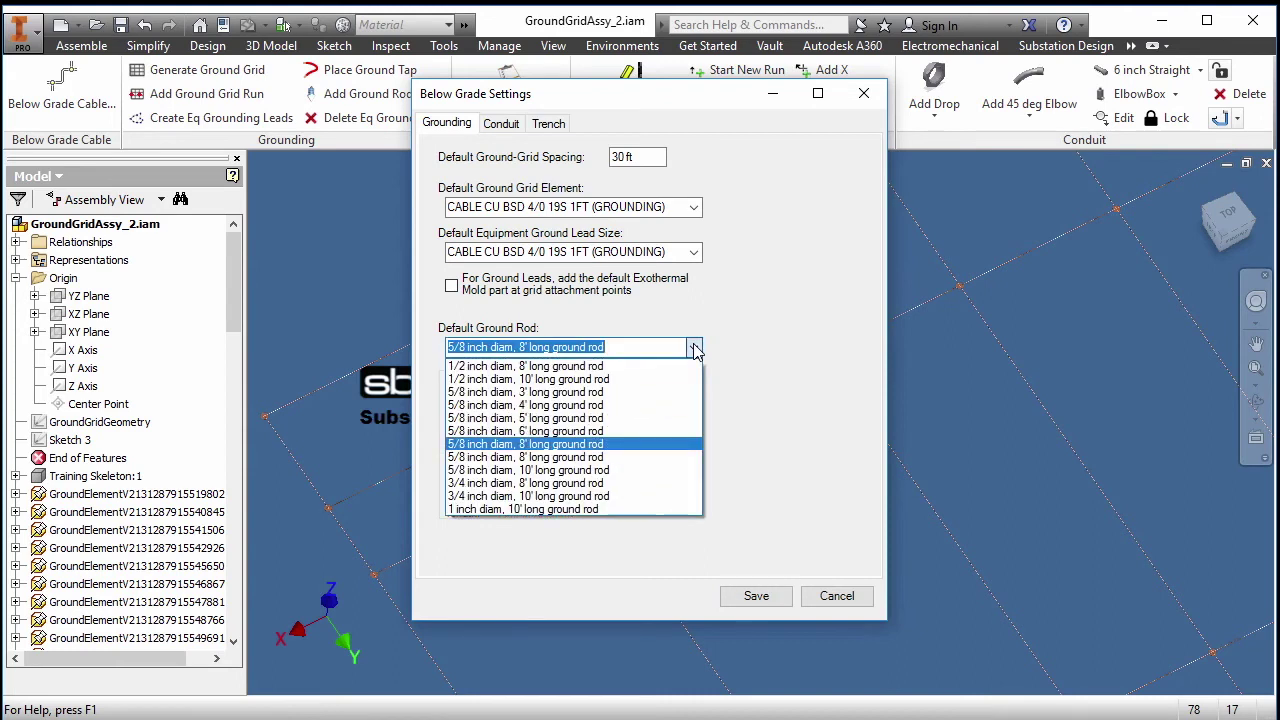
pyautogui.click(694, 349)
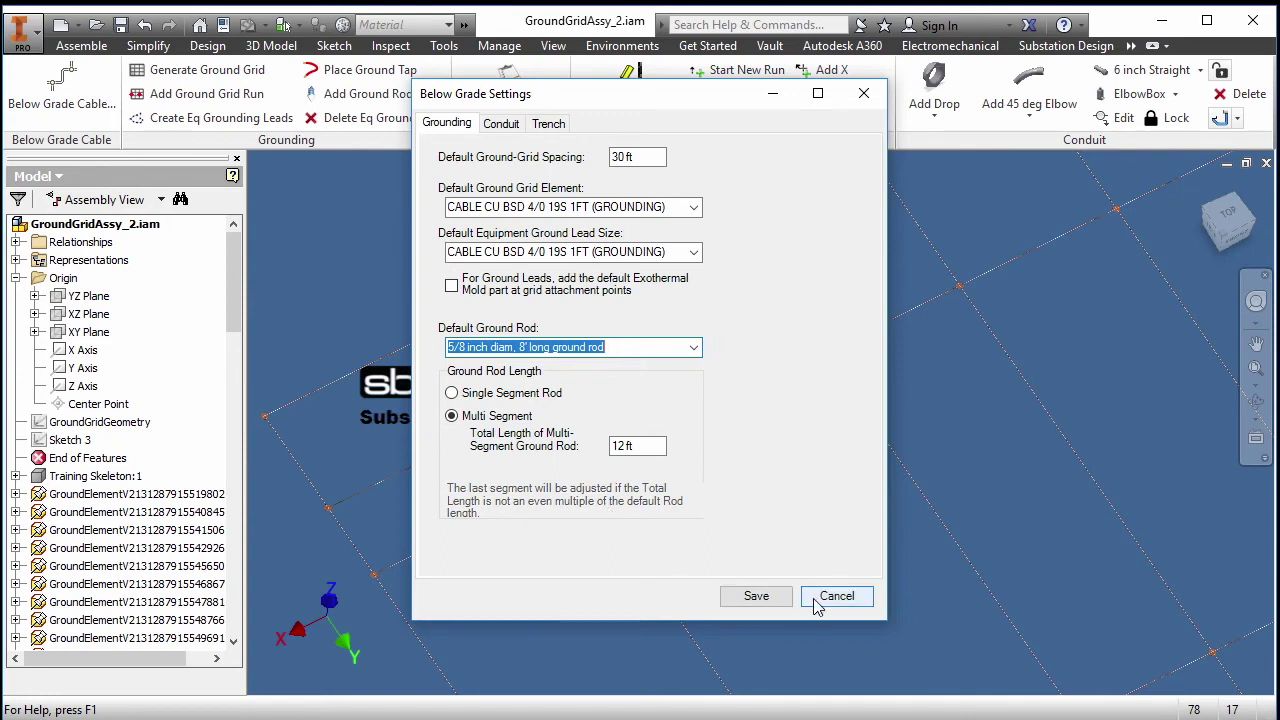
pyautogui.click(760, 596)
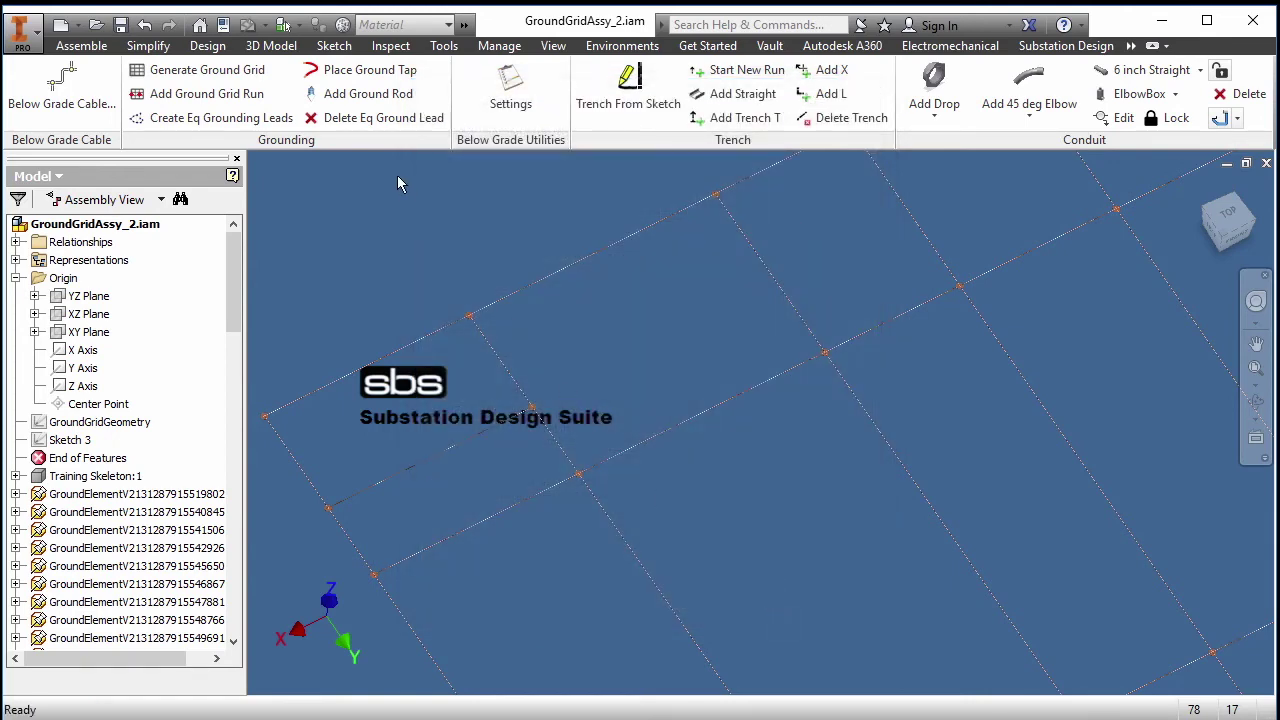
# Add a ground rod to a ground grid cable and examine the mold joining the rod to the cable.
pyautogui.click(368, 93)
pyautogui.scroll(-2, 540, 374)
pyautogui.scroll(-2, 536, 373)
pyautogui.click(443, 404)
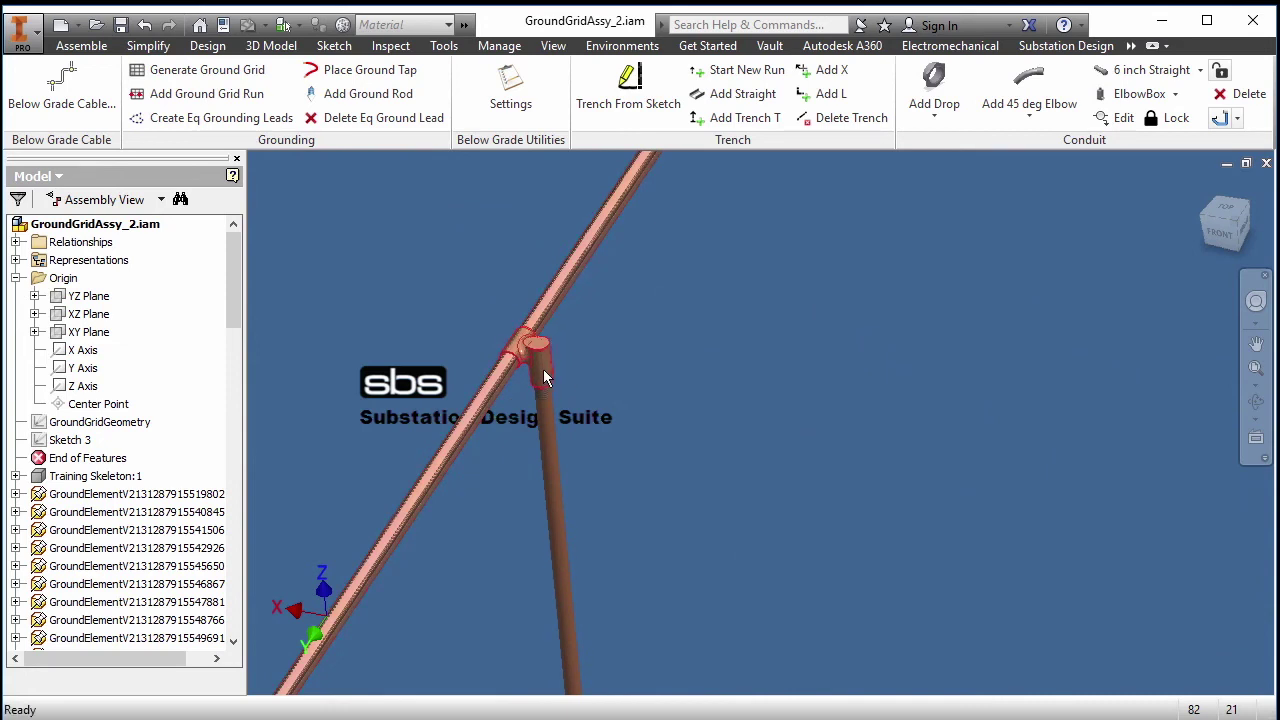
pyautogui.moveTo(544, 377)
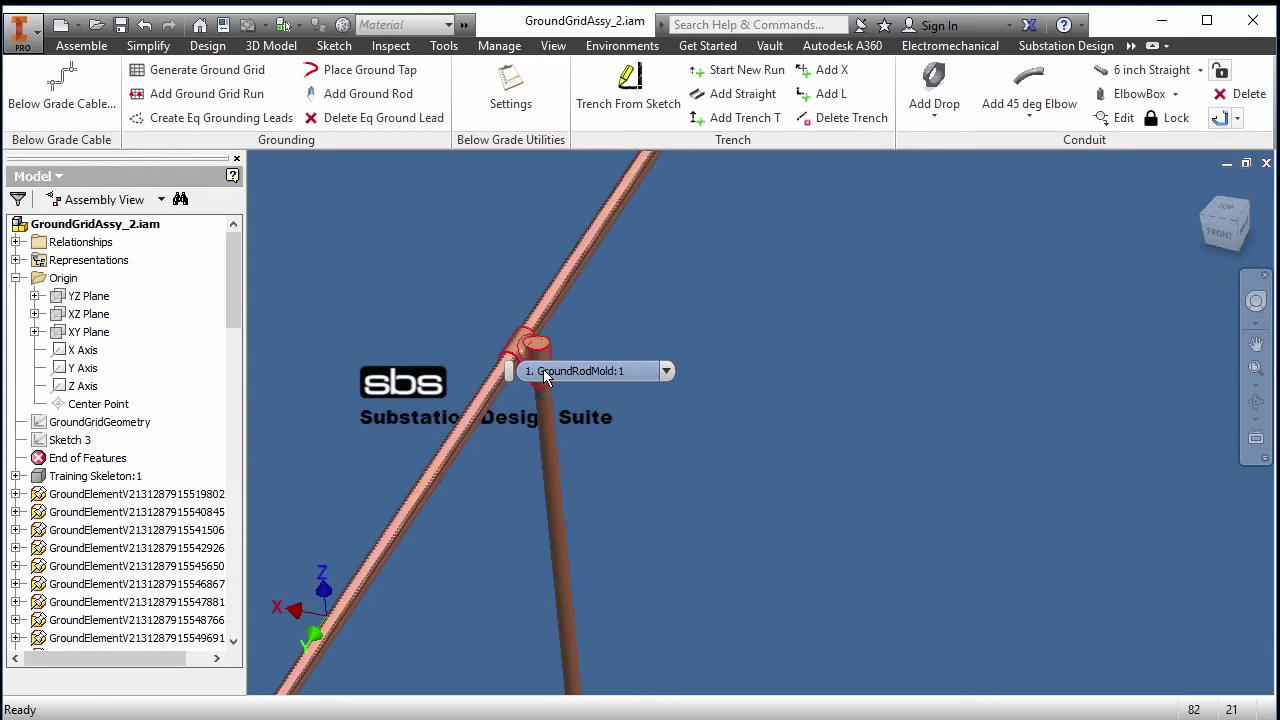